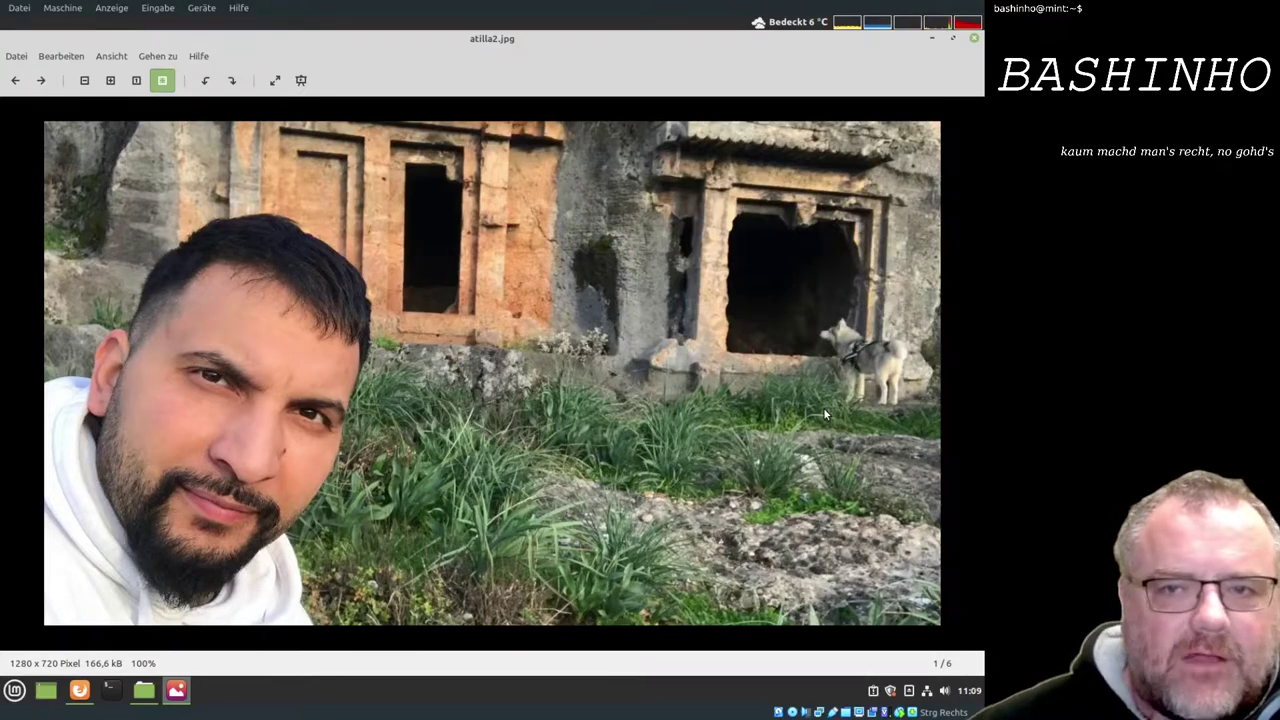
Step: Set the photo viewer aside and bring the Firefox Chrome download page to the front
left_click(931, 37)
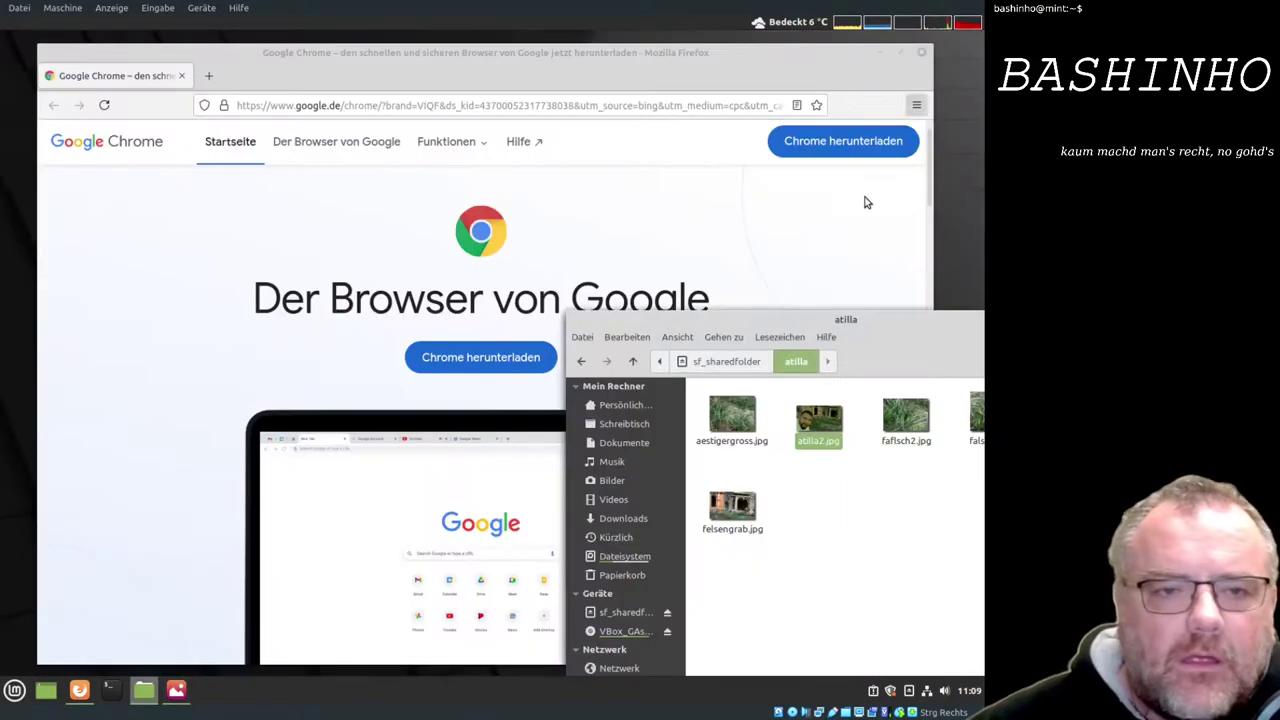
left_click(598, 226)
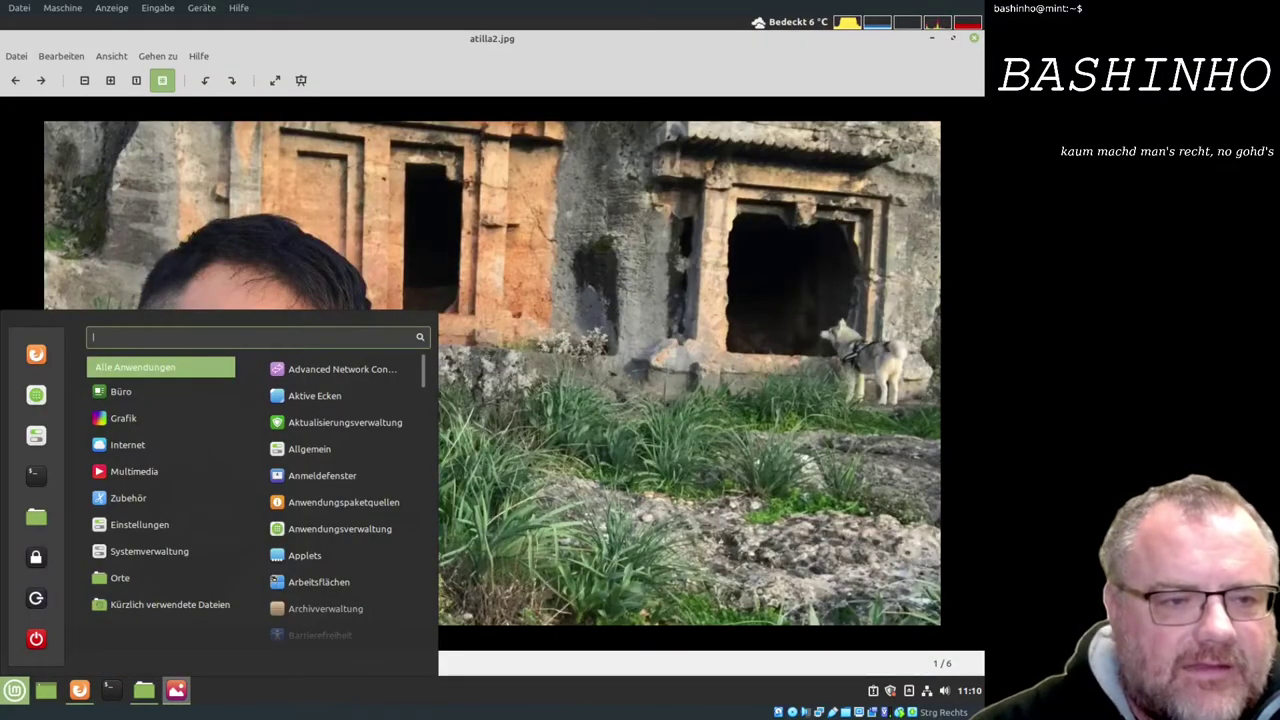
Step: Launch Anwendungsverwaltung from a menu search, then minimize Xviewer and Firefox
type("anl")
type("wen")
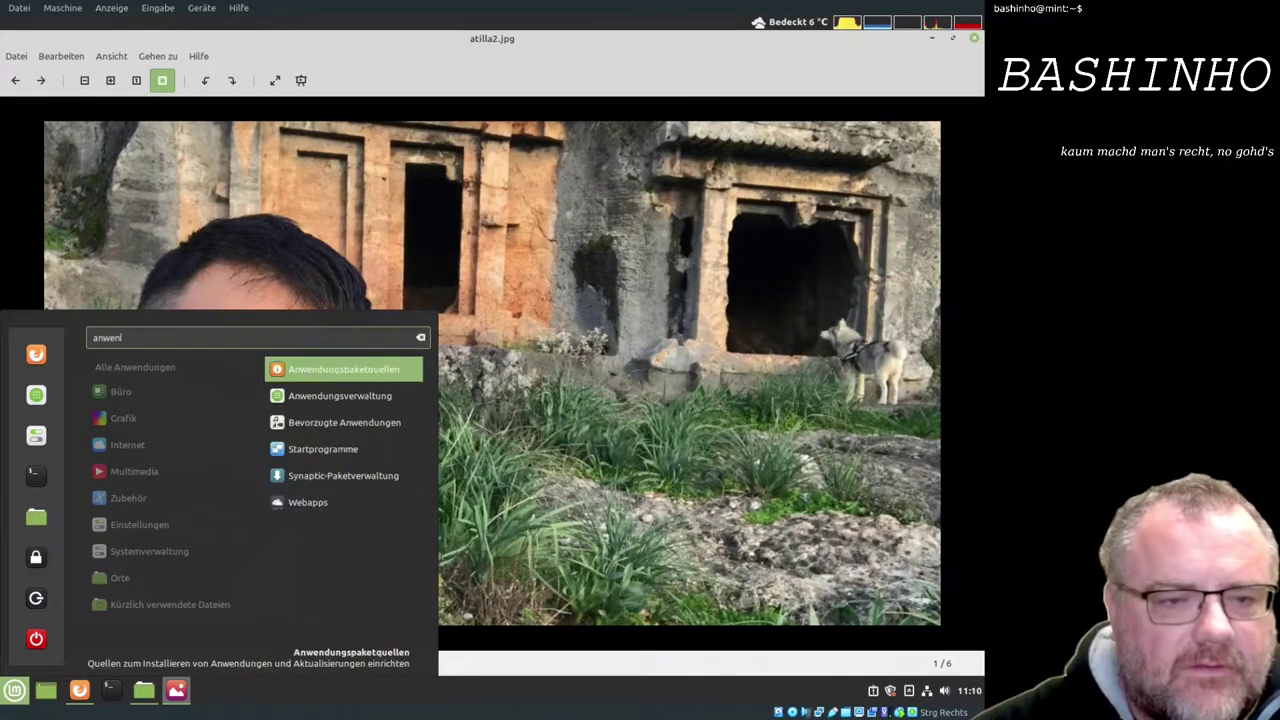
key("Down")
key("Return")
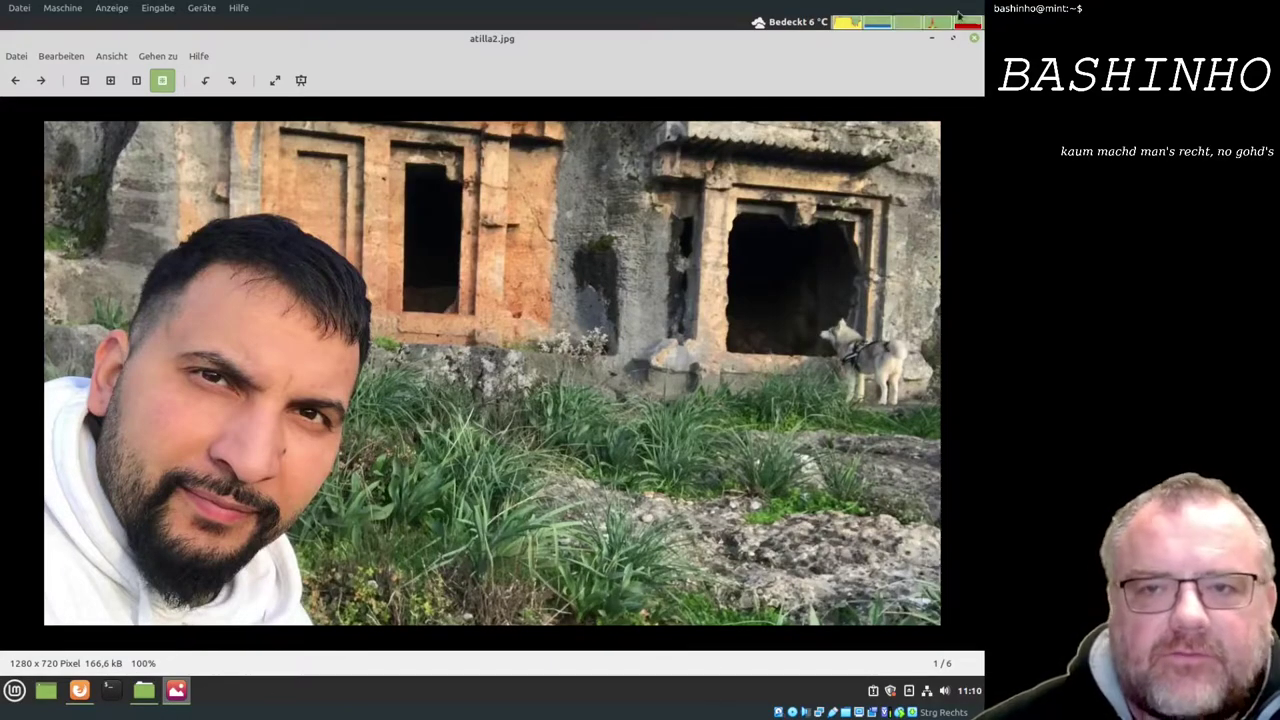
left_click(932, 38)
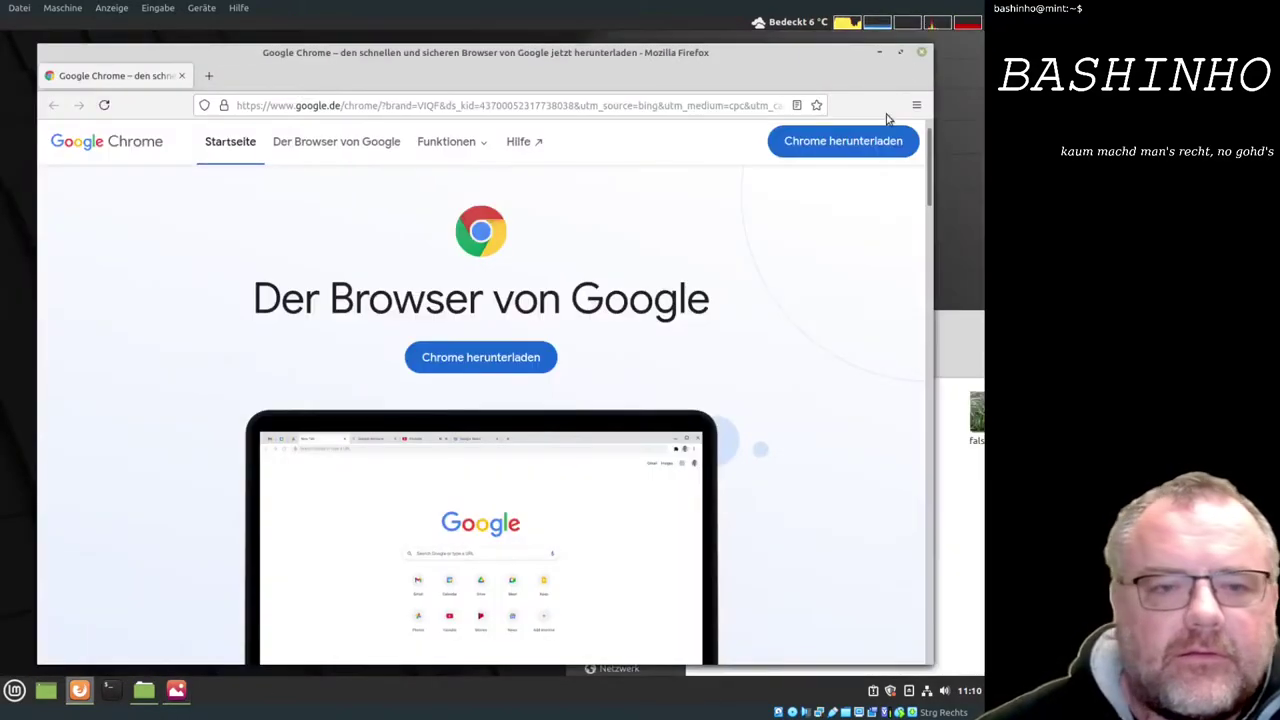
left_click(880, 51)
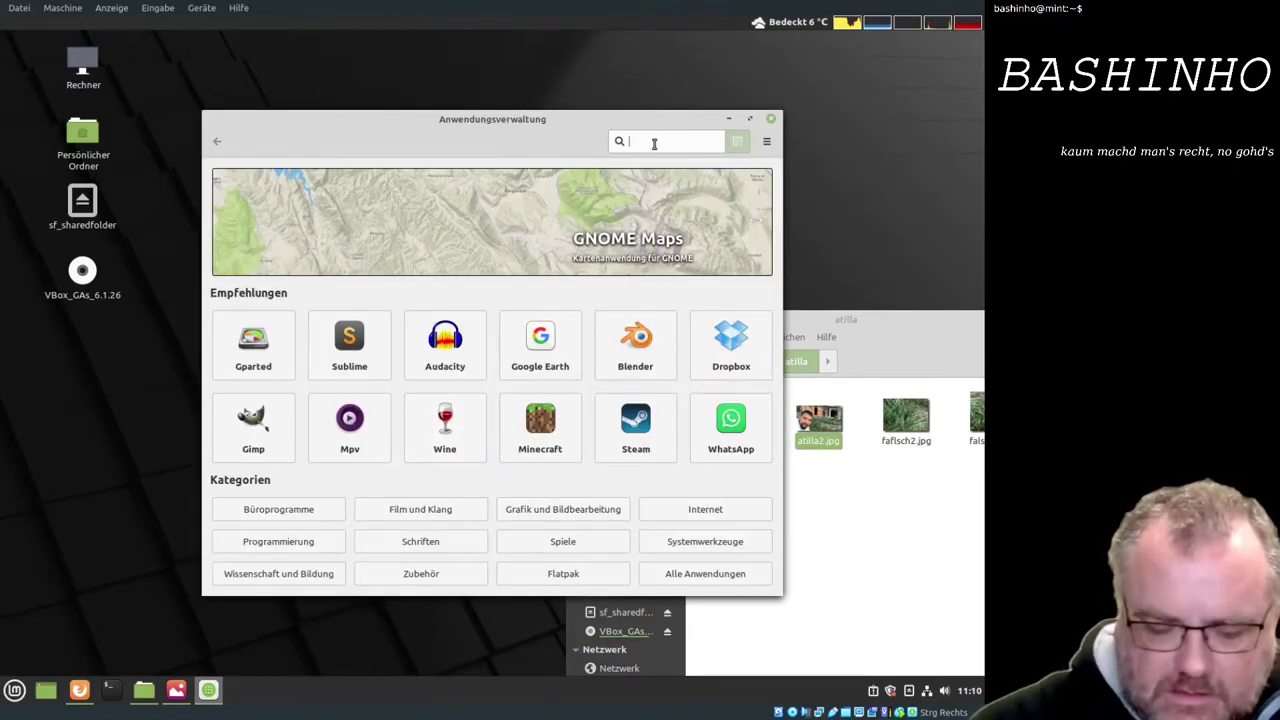
Step: Search the Software Manager for 'chrome', scan the results without finding Google Chrome, then minimize it
type("chrome")
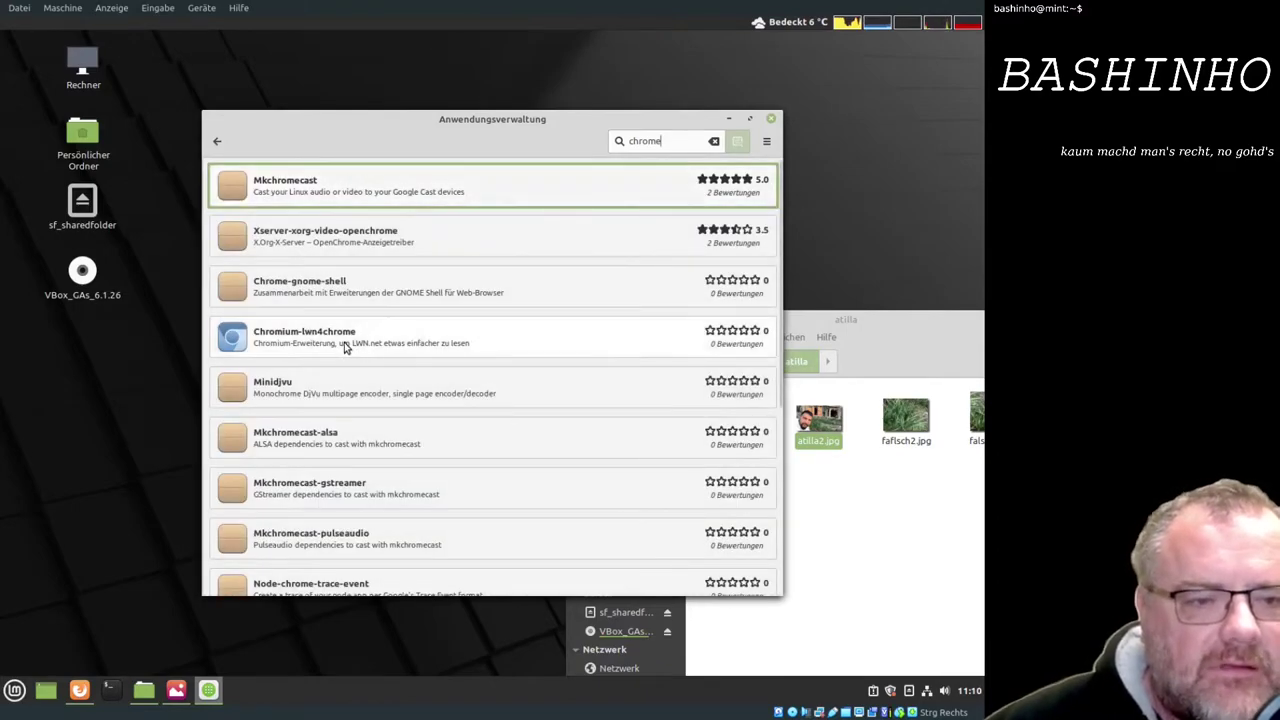
scroll(350, 395, "down", 5)
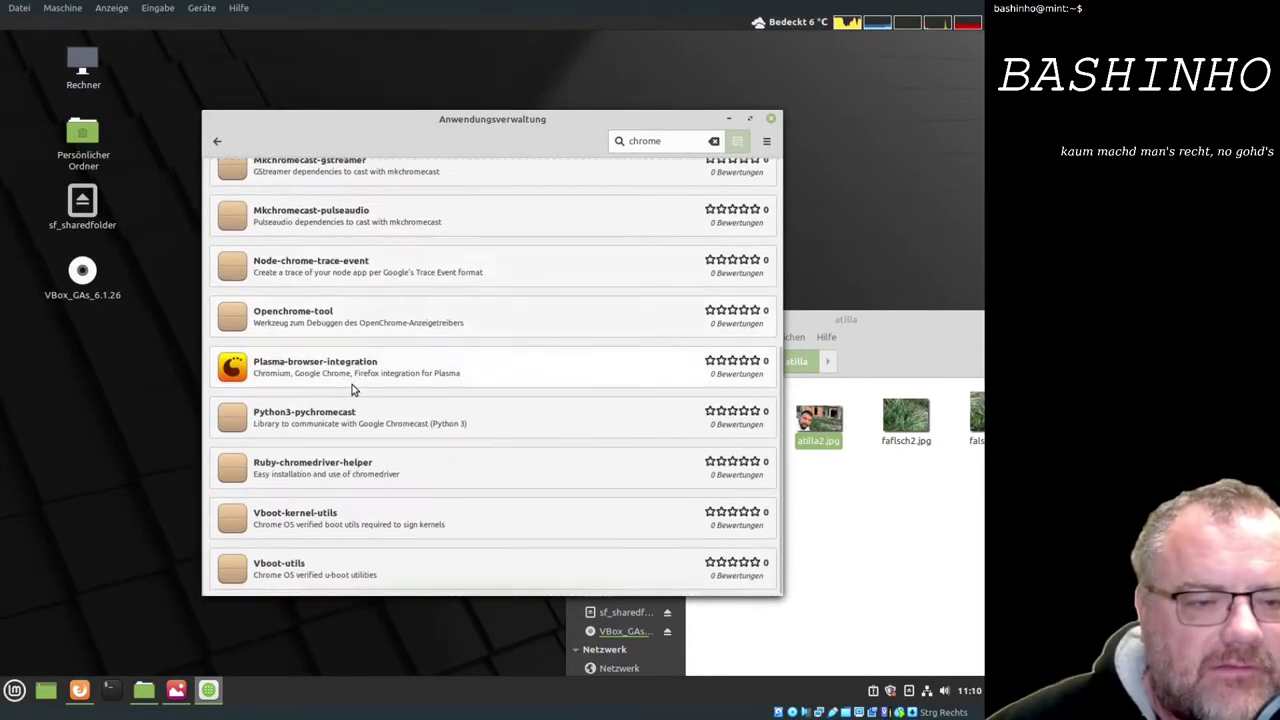
scroll(352, 389, "up", 2)
scroll(355, 380, "up", 3)
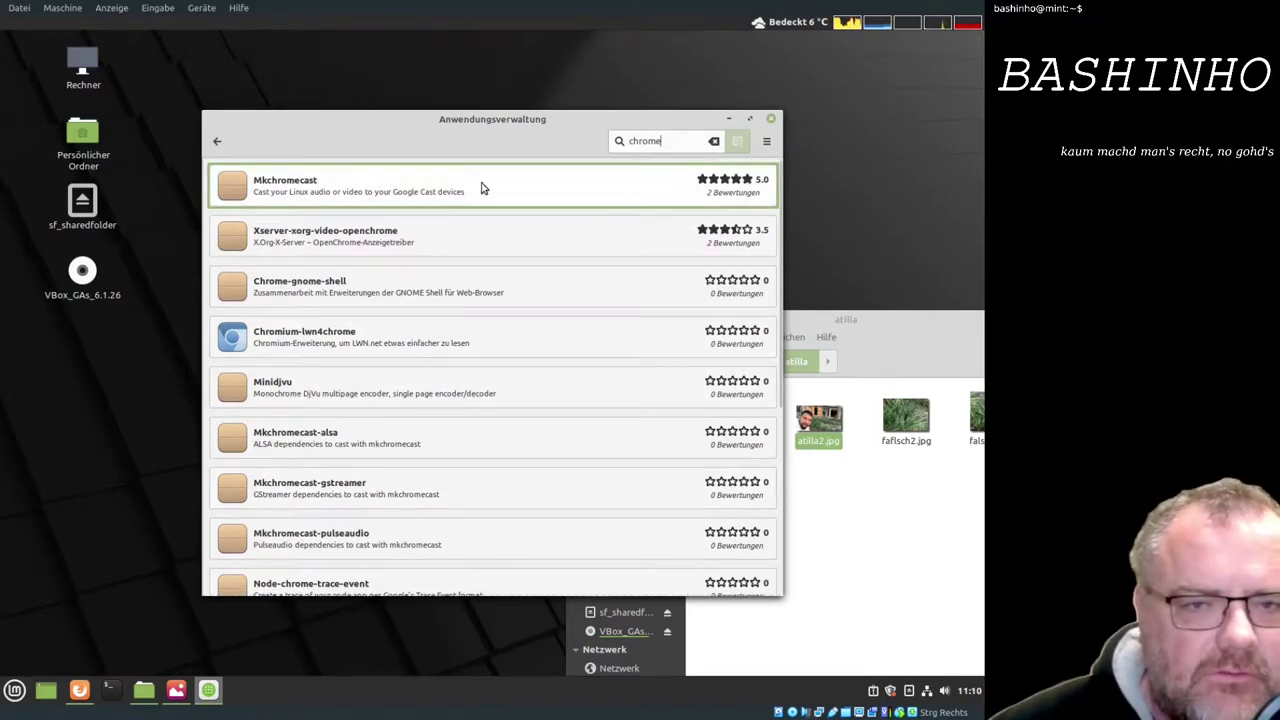
left_click(728, 118)
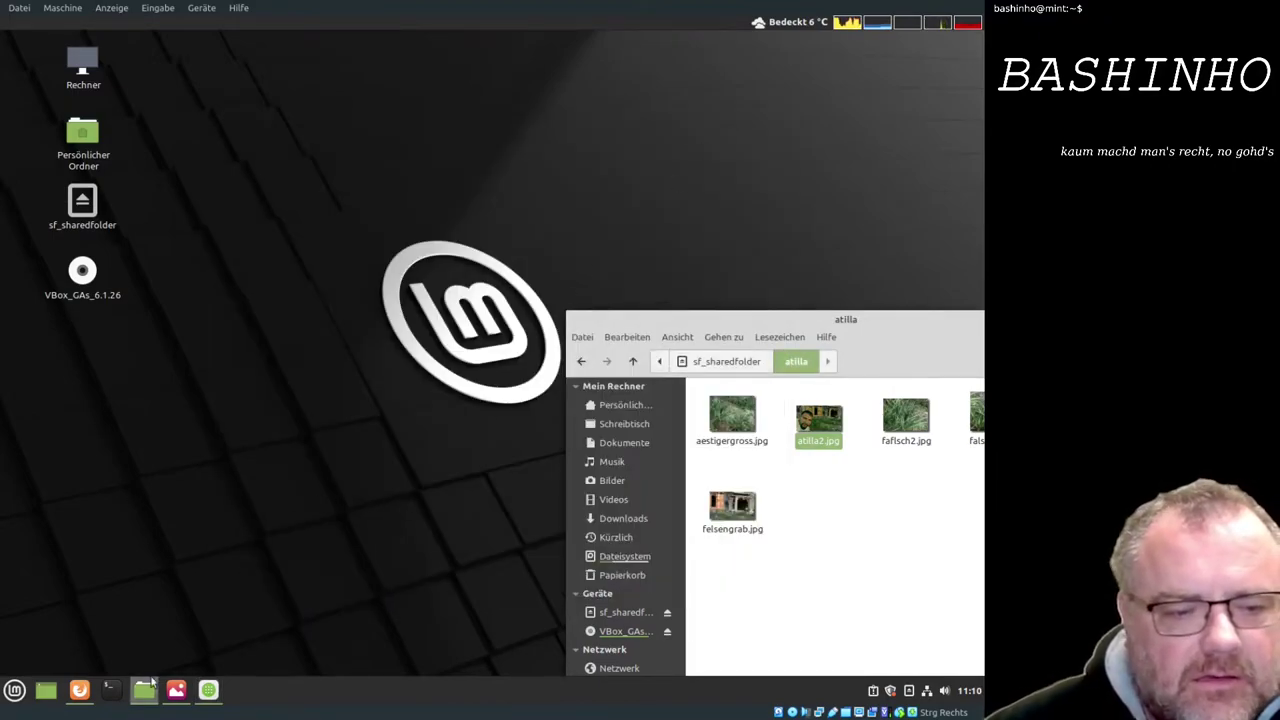
Step: Restore Firefox and open the Chrome for Linux download dialog with the 64-bit DEB package
mouse_move(187, 692)
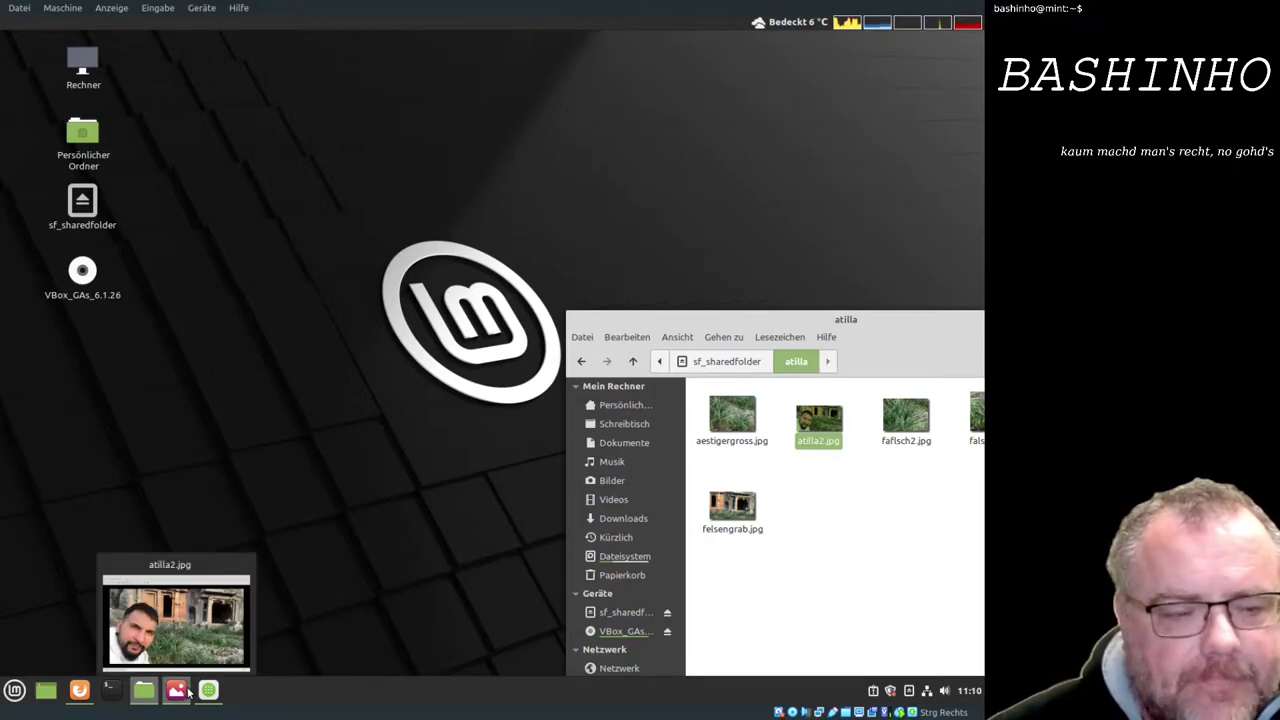
left_click(80, 690)
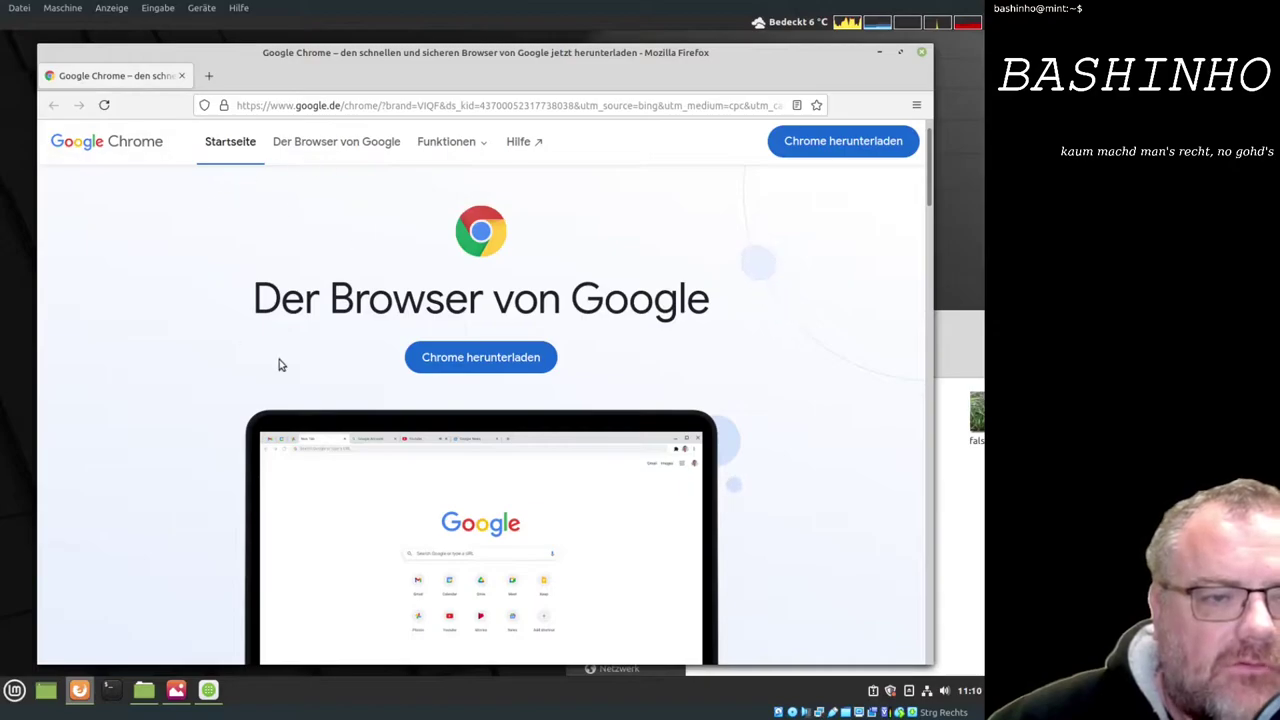
left_click(507, 362)
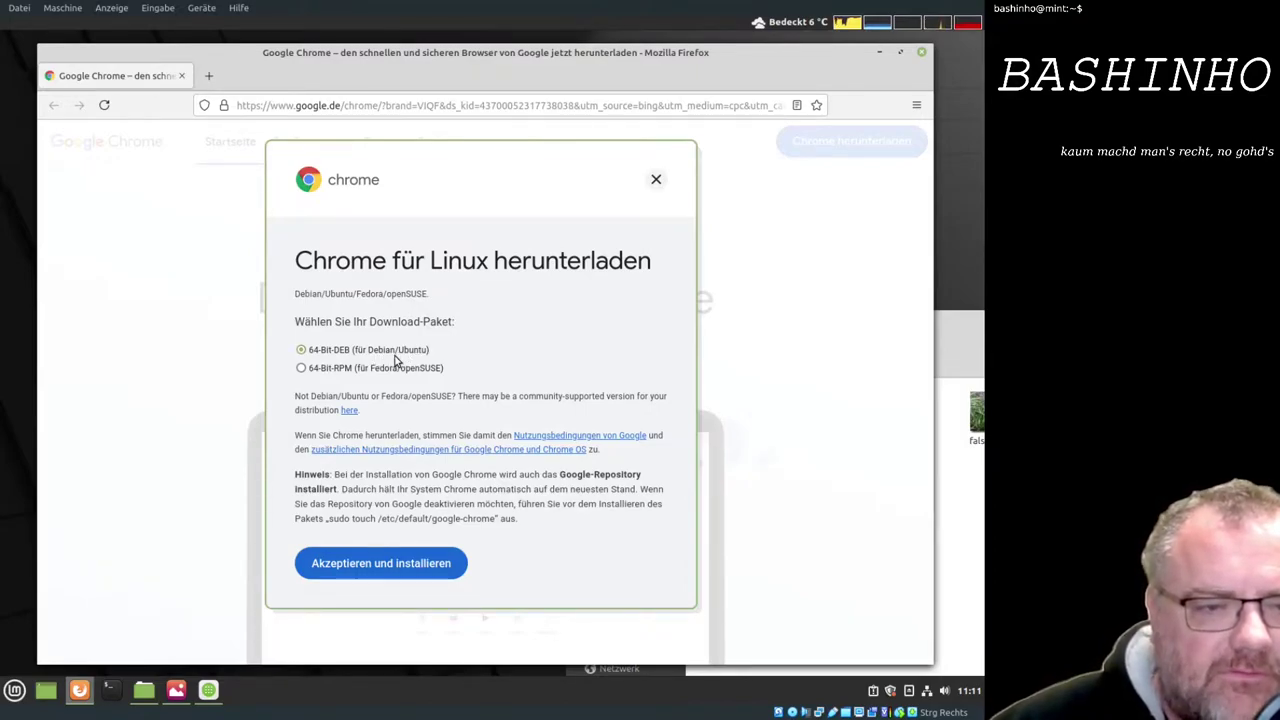
Step: Accept the terms, save google-chrome-stable_current_amd64.deb, and show it in its Downloads folder
left_click(396, 566)
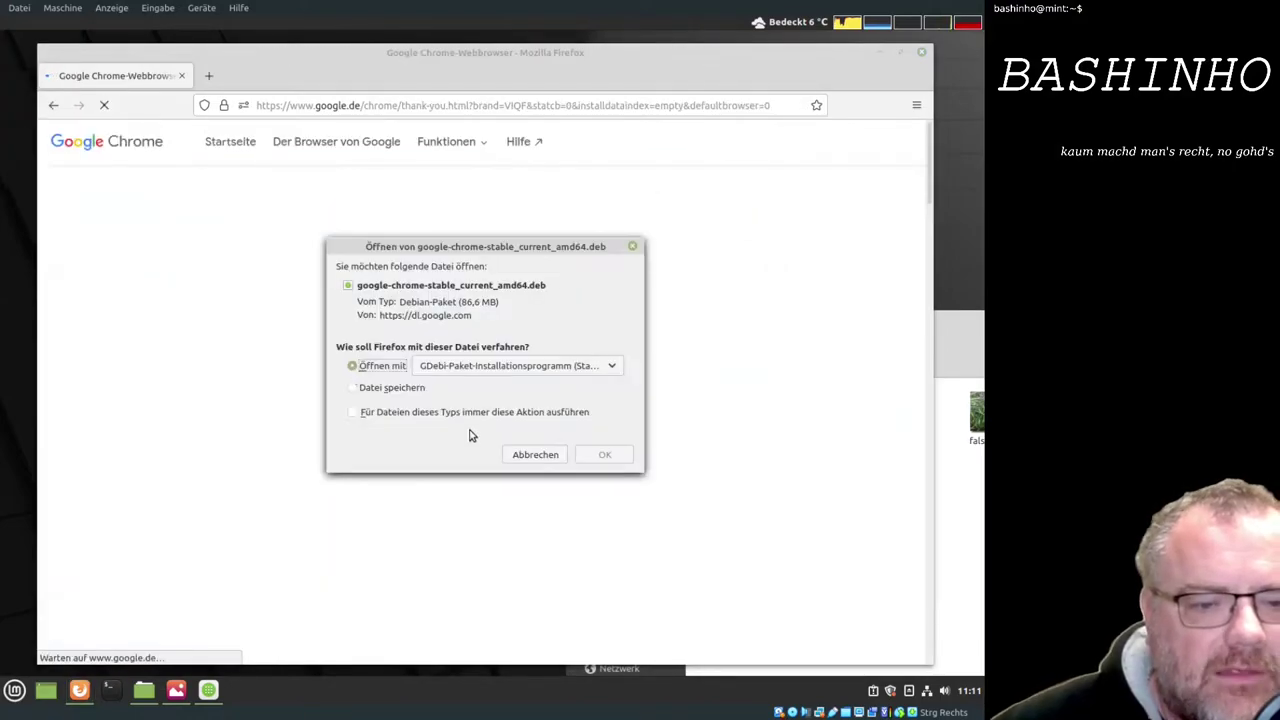
left_click(404, 389)
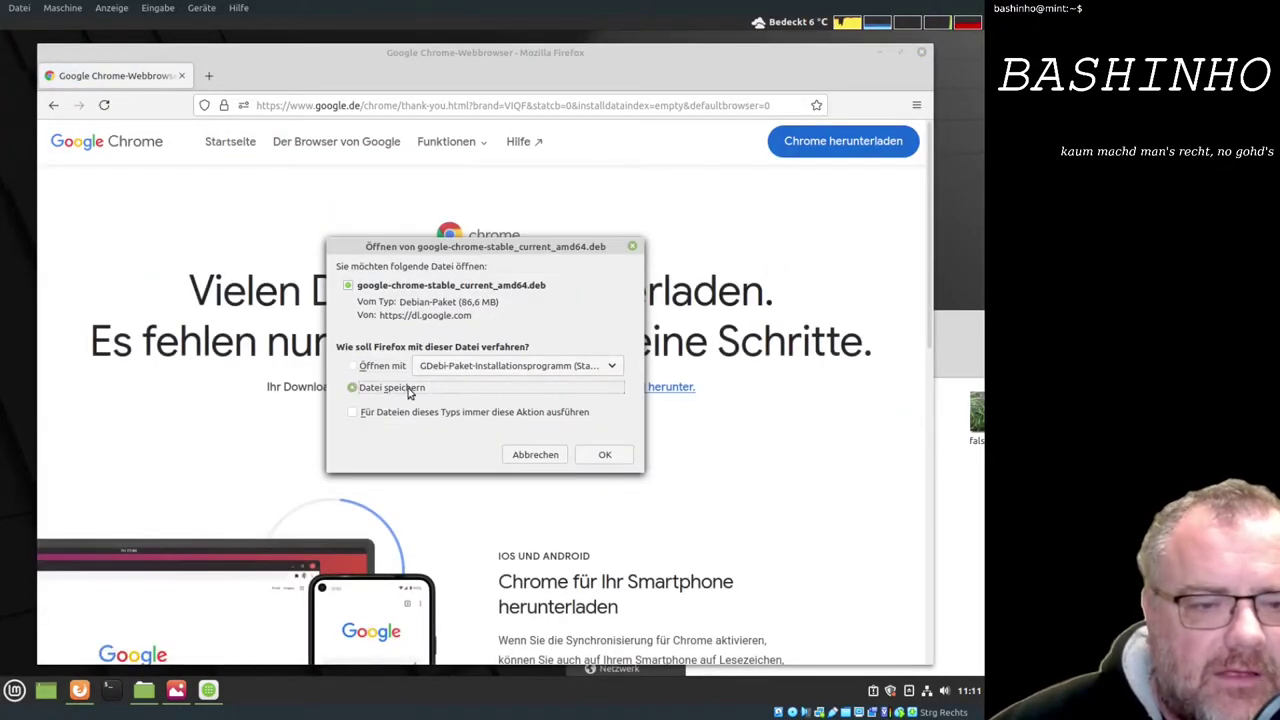
left_click(608, 455)
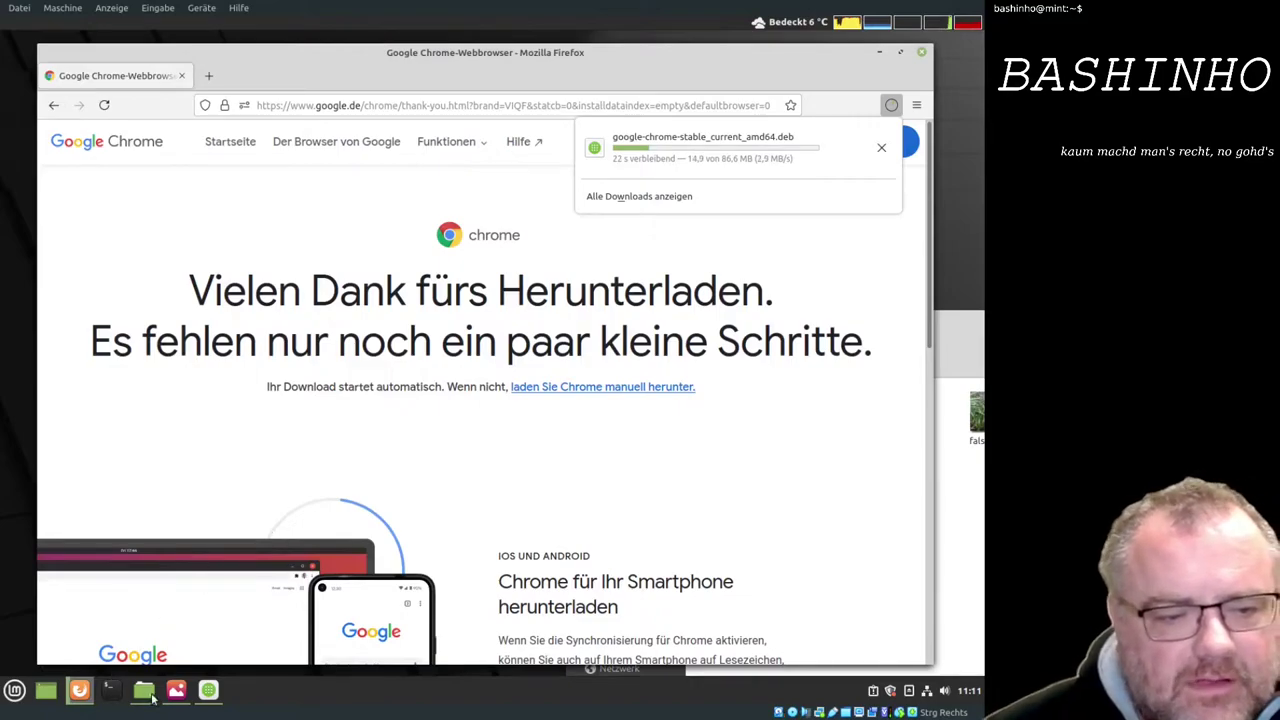
key("Escape")
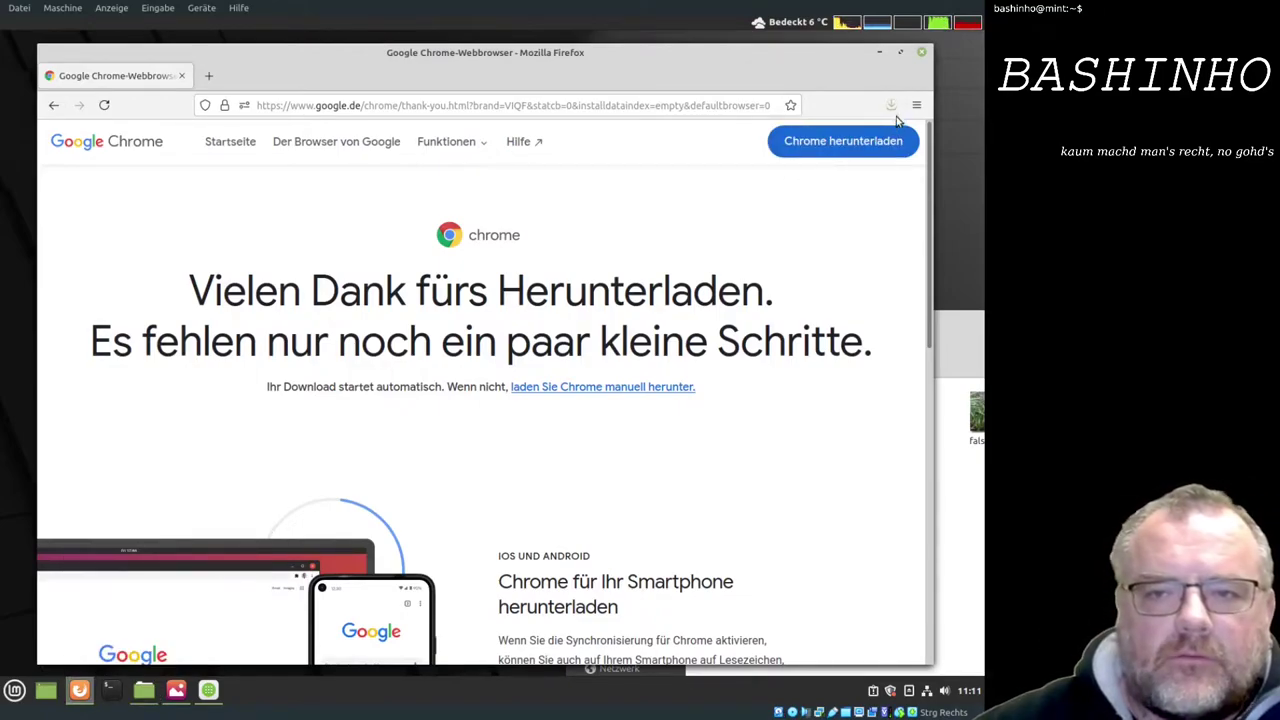
left_click(895, 109)
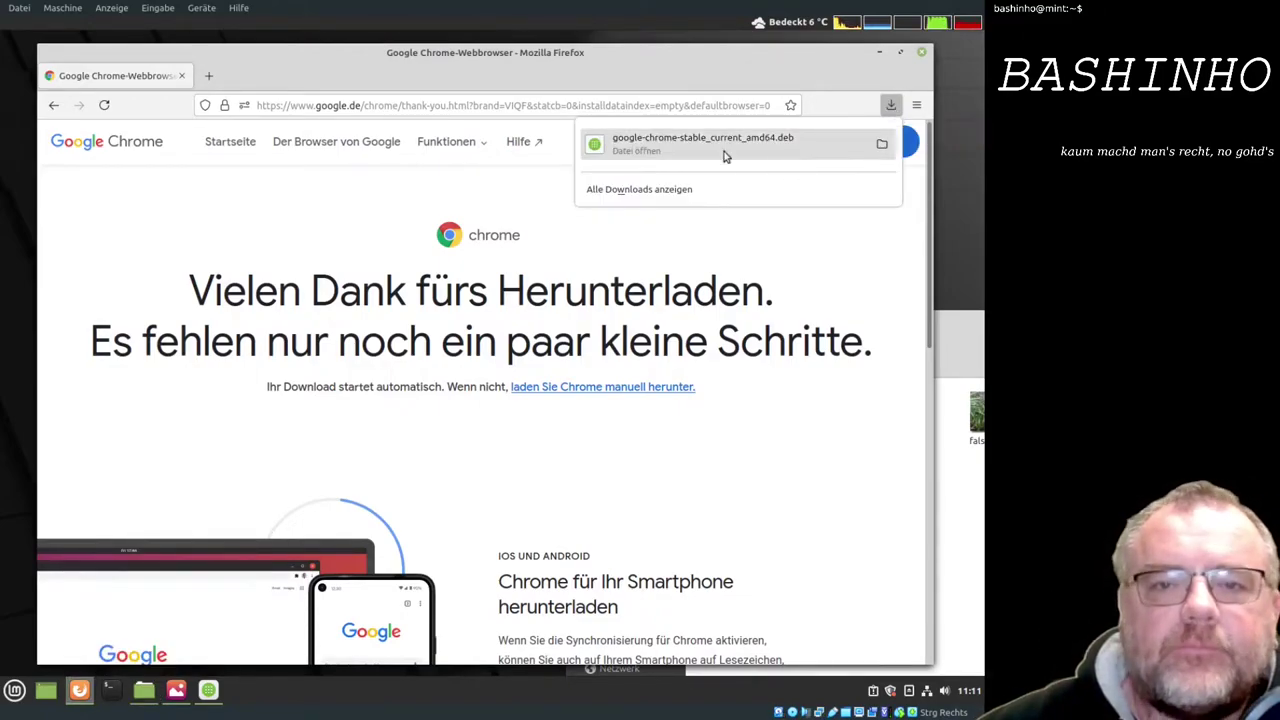
left_click(881, 143)
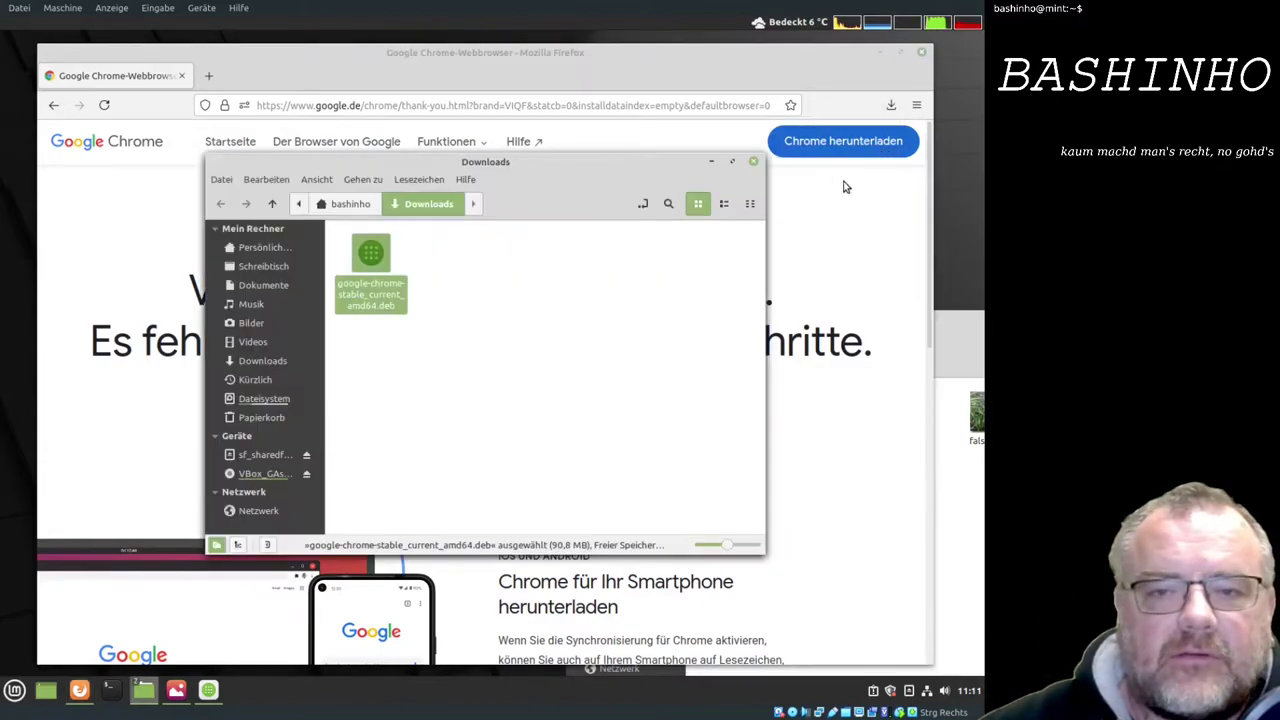
Step: Open google-chrome-stable_current_amd64.deb from the Downloads folder in the GDebi package installer
double_click(372, 258)
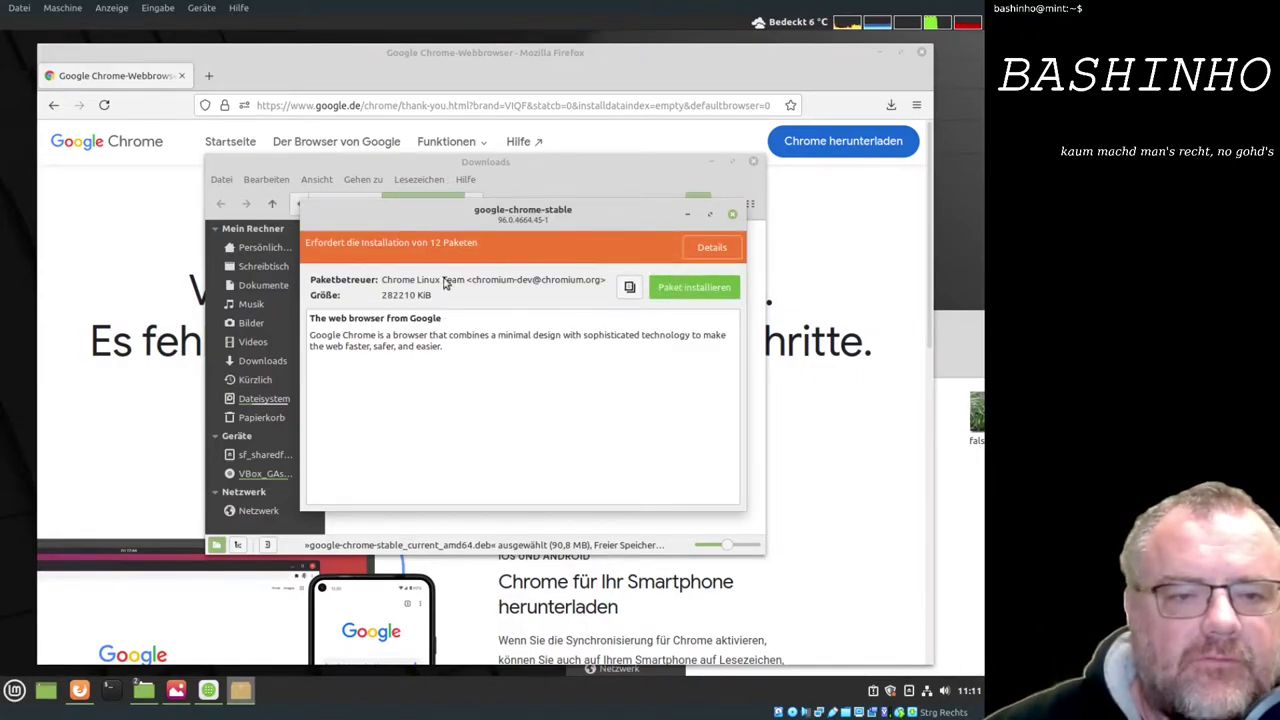
Step: Install the Chrome package, authenticating with the administrator password and accepting the extra dependencies
left_click(700, 290)
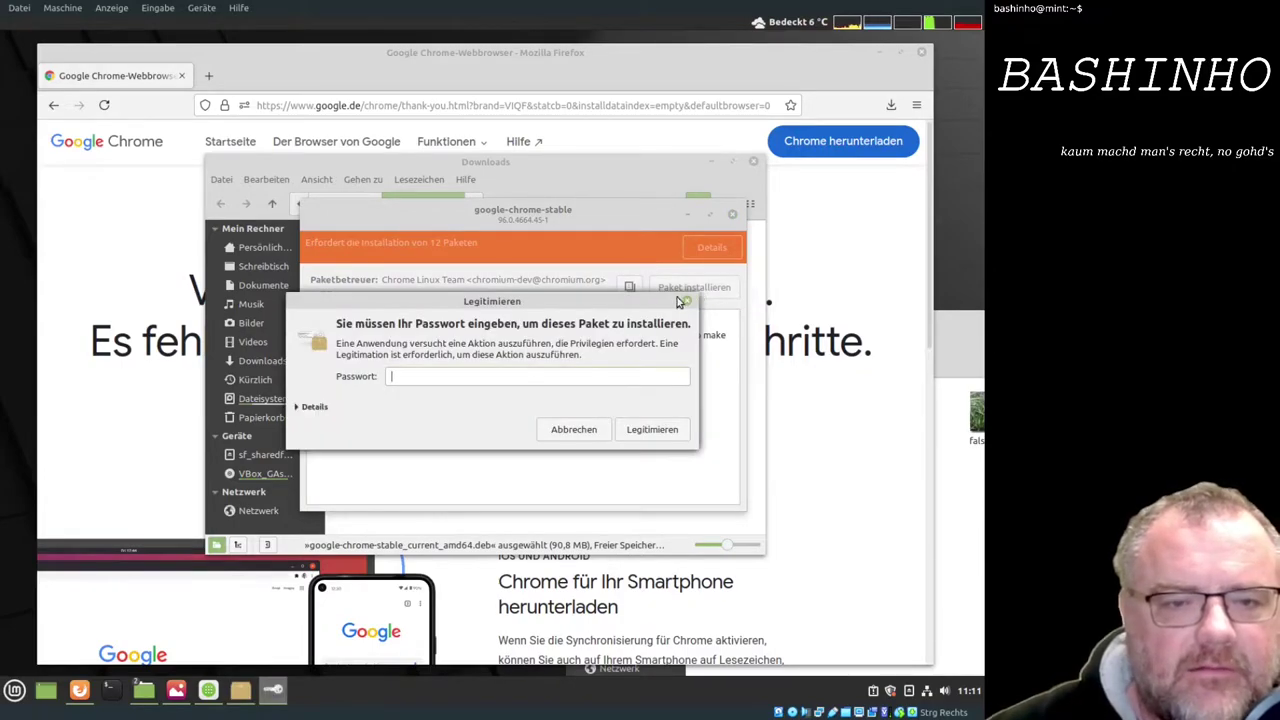
type("x")
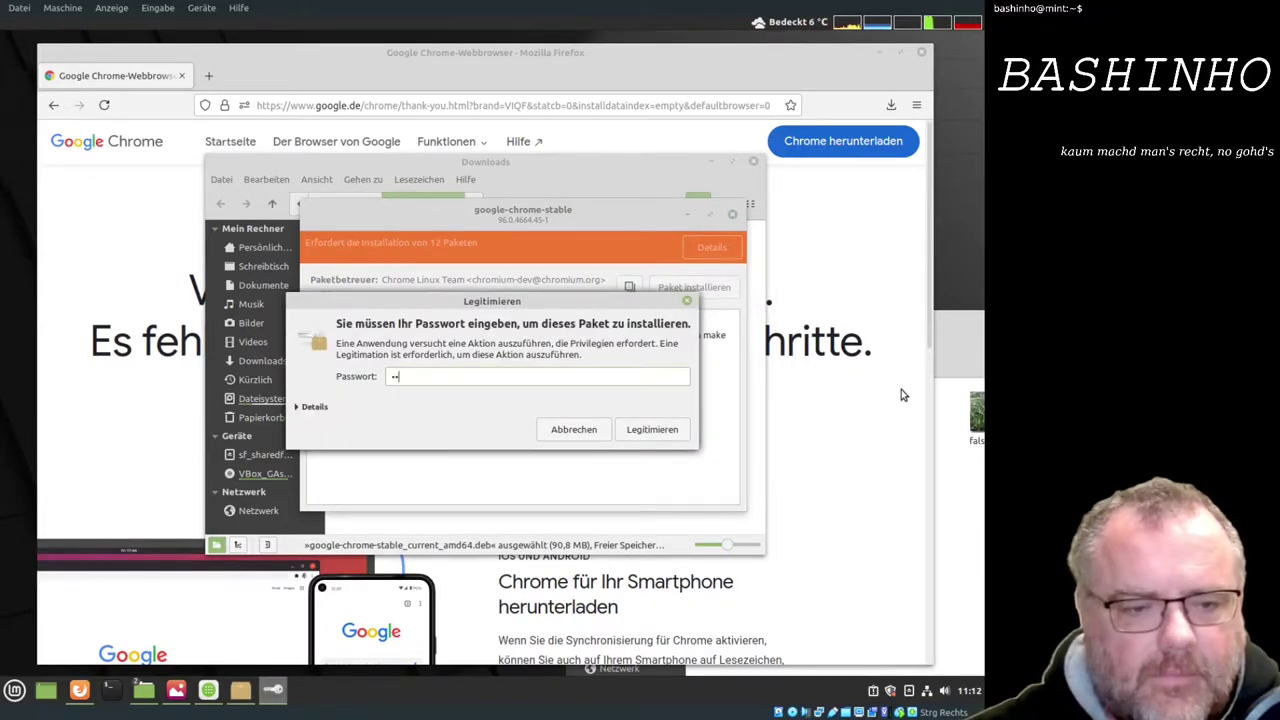
type("xxxxxx")
key("Return")
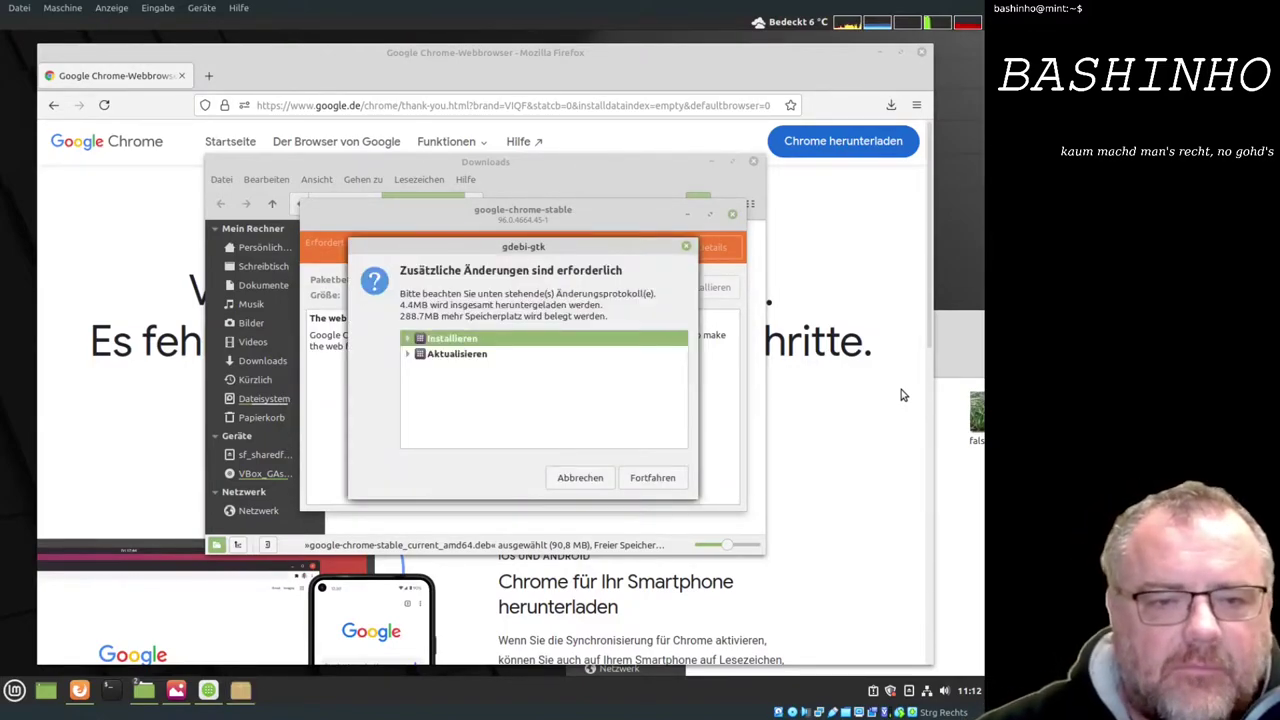
left_click(662, 480)
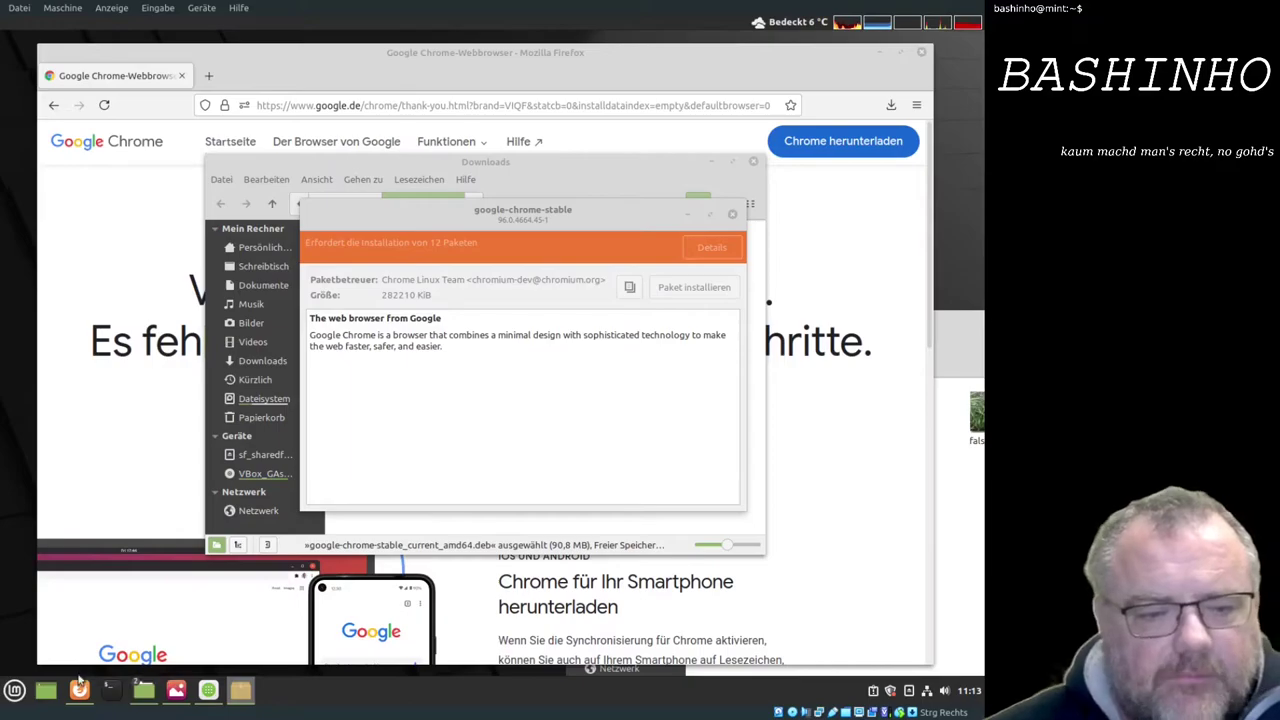
Step: Launch Google Chrome by searching for it in the application menu
left_click(14, 690)
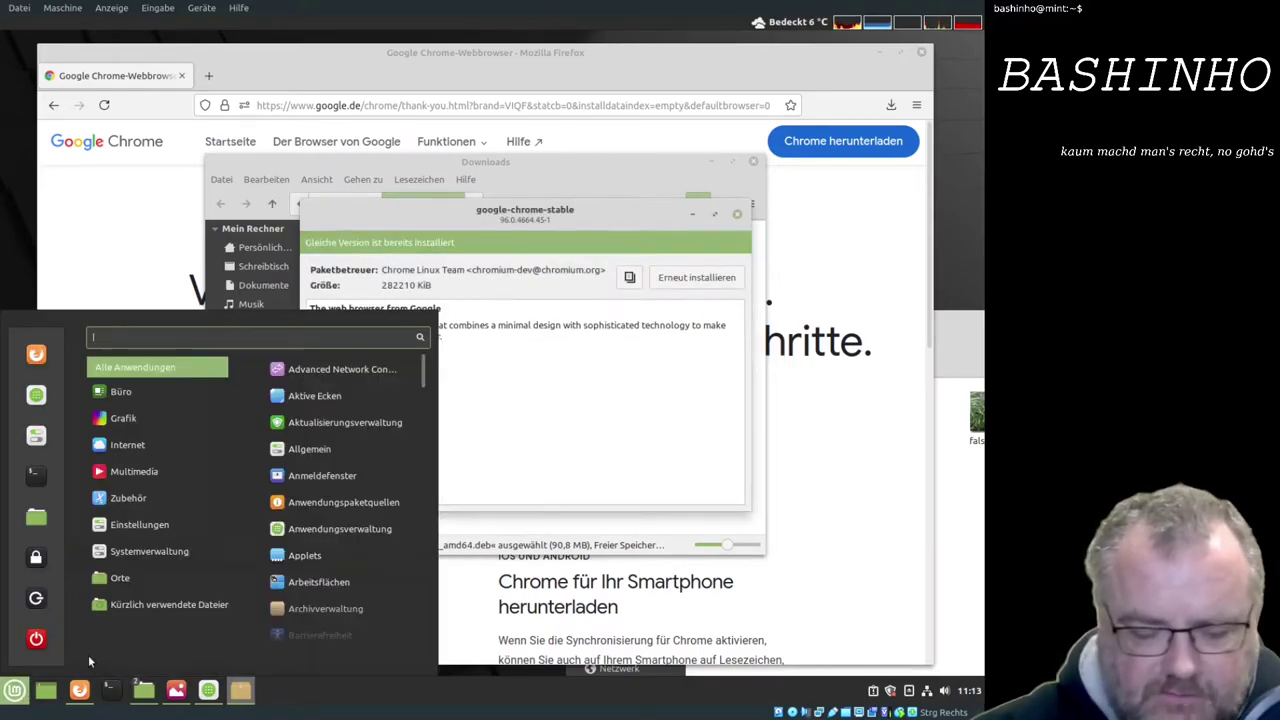
type("chrol")
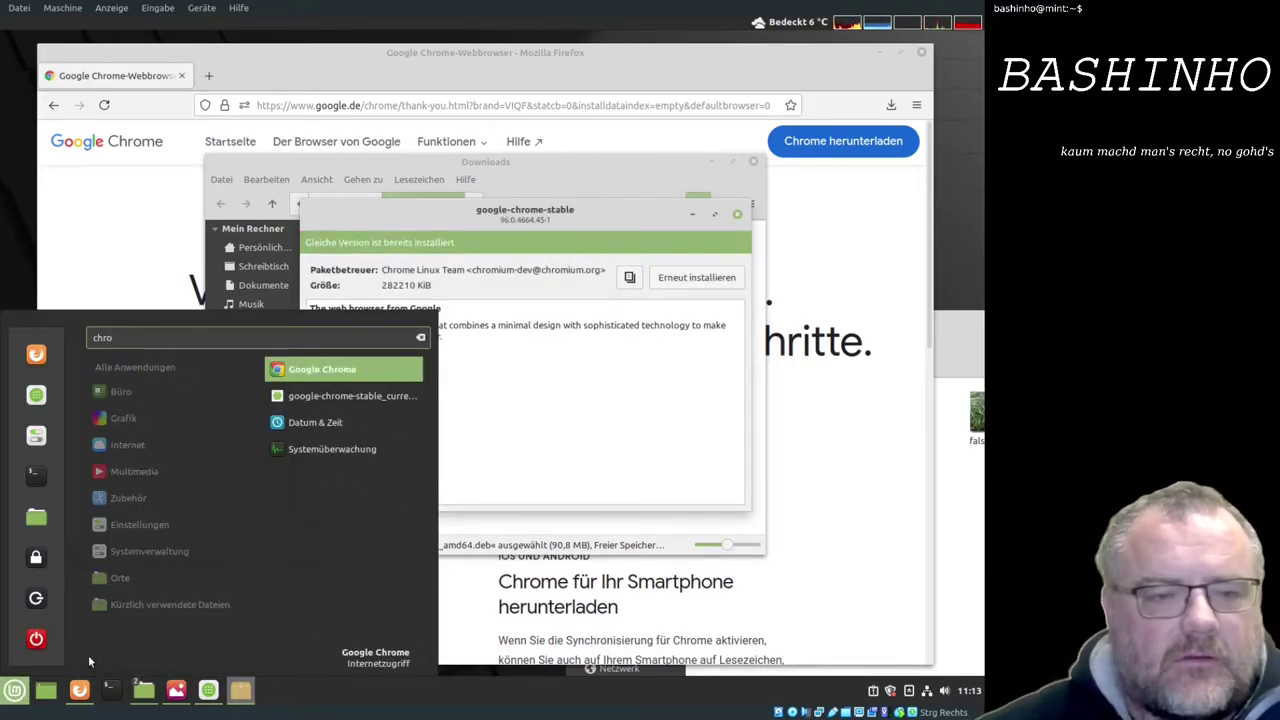
left_click(318, 368)
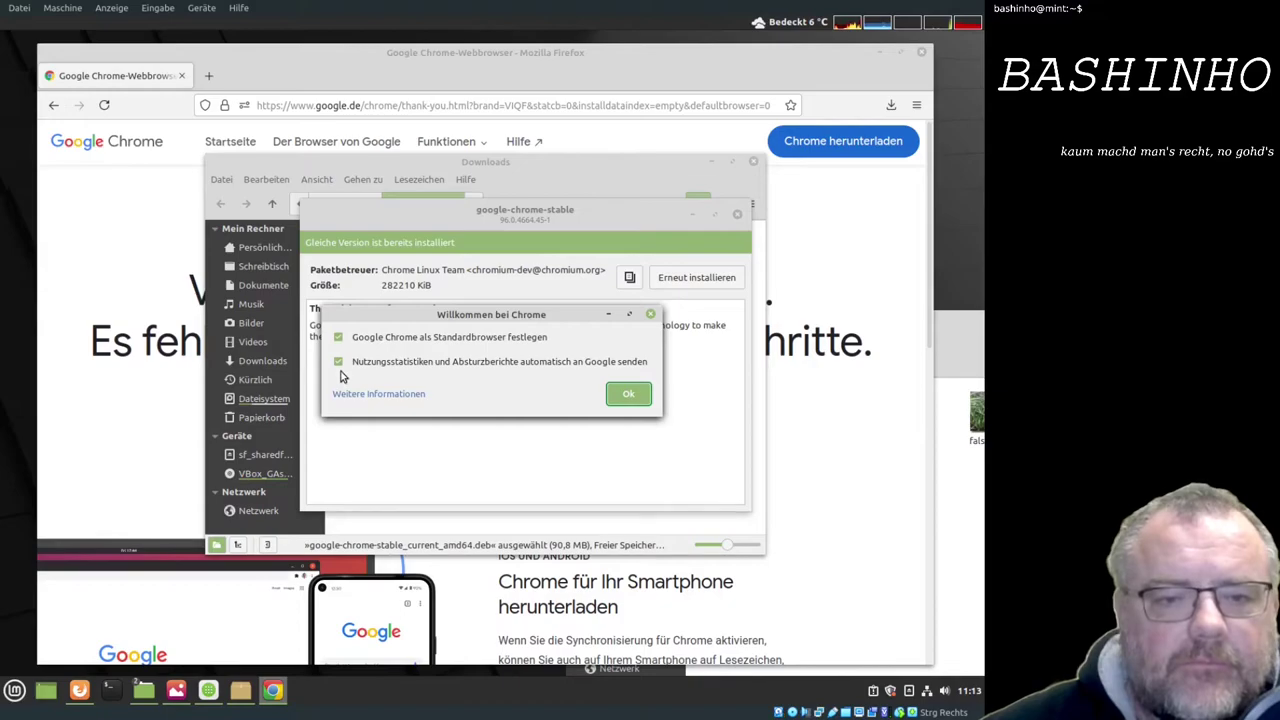
Step: Untick the default-browser and usage-statistics options in the welcome dialog and confirm
left_click(338, 337)
left_click(337, 362)
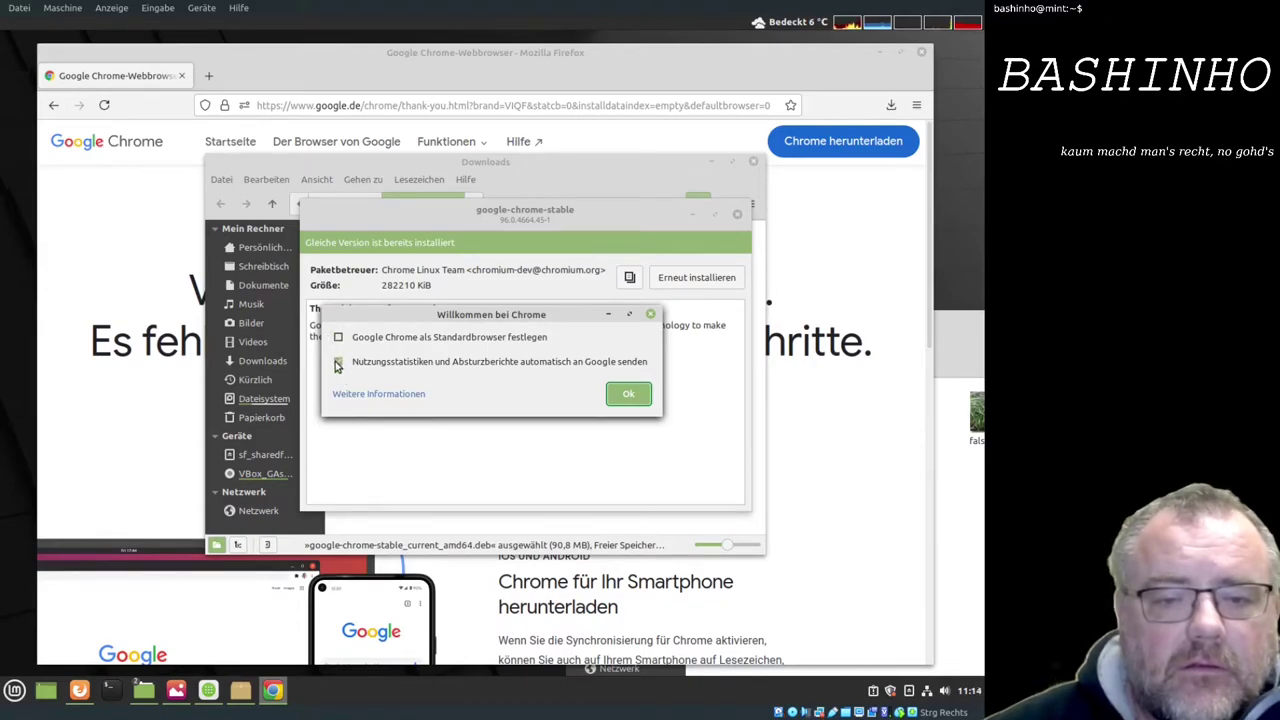
left_click(629, 396)
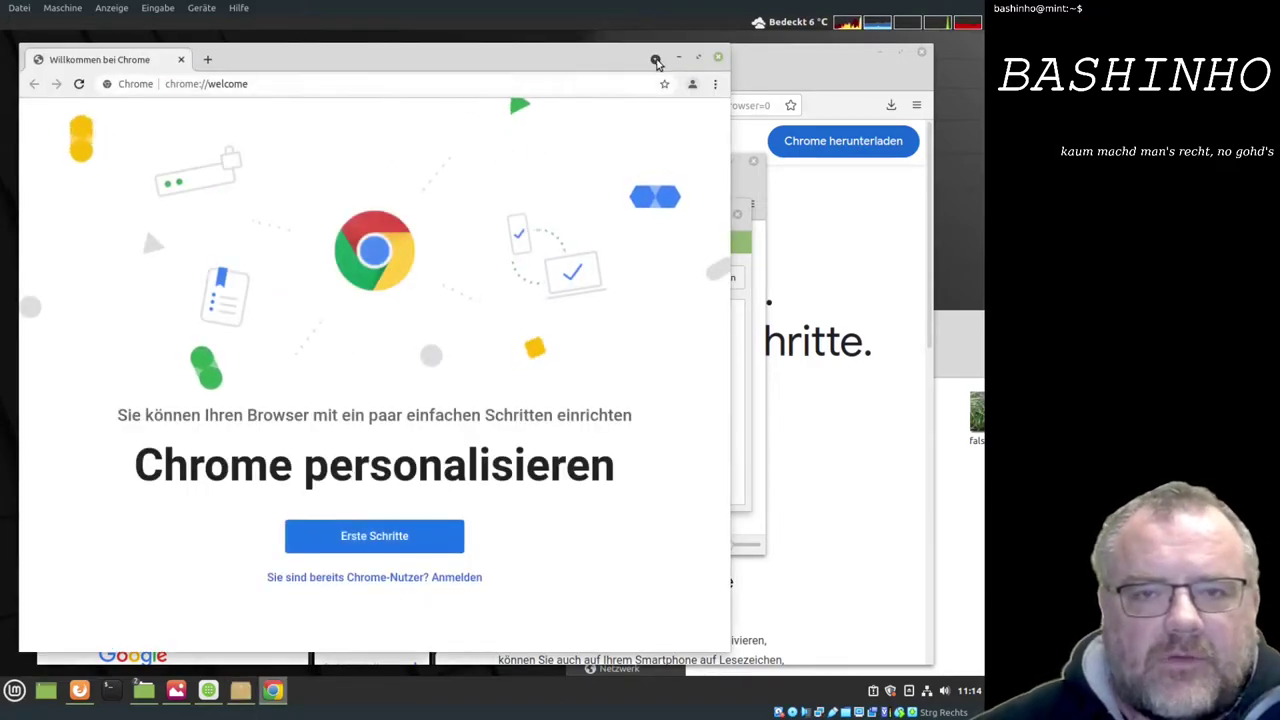
Step: Drag atilla2.jpg from the atilla folder into Chrome and maximize the window
left_click(957, 470)
left_click(740, 418)
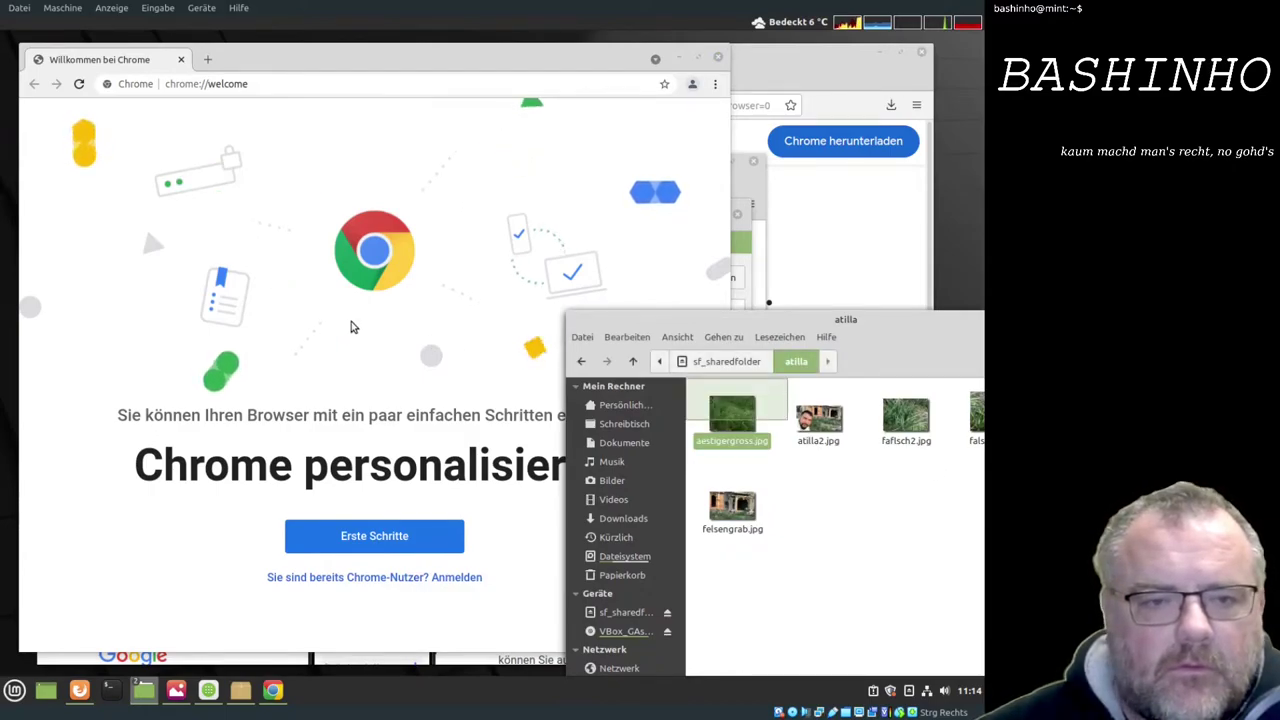
mouse_move(819, 418)
left_mouse_down()
mouse_move(568, 270)
mouse_move(194, 172)
left_mouse_up()
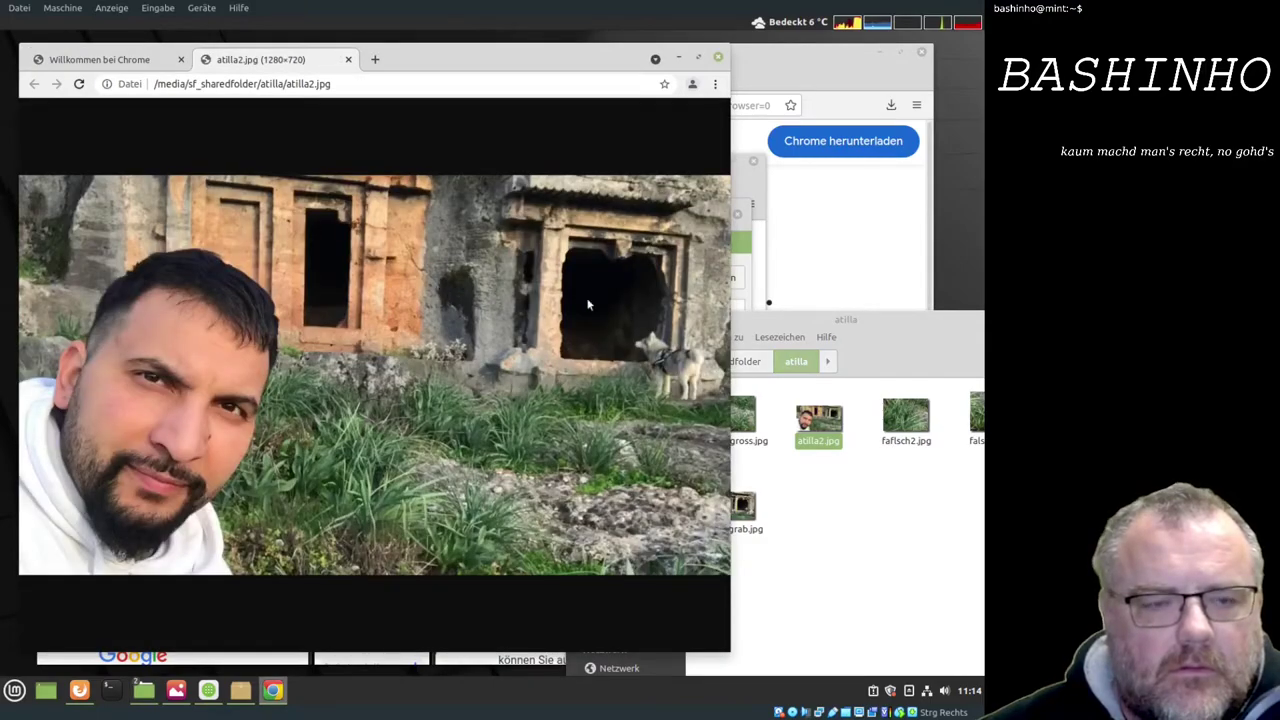
left_click(699, 59)
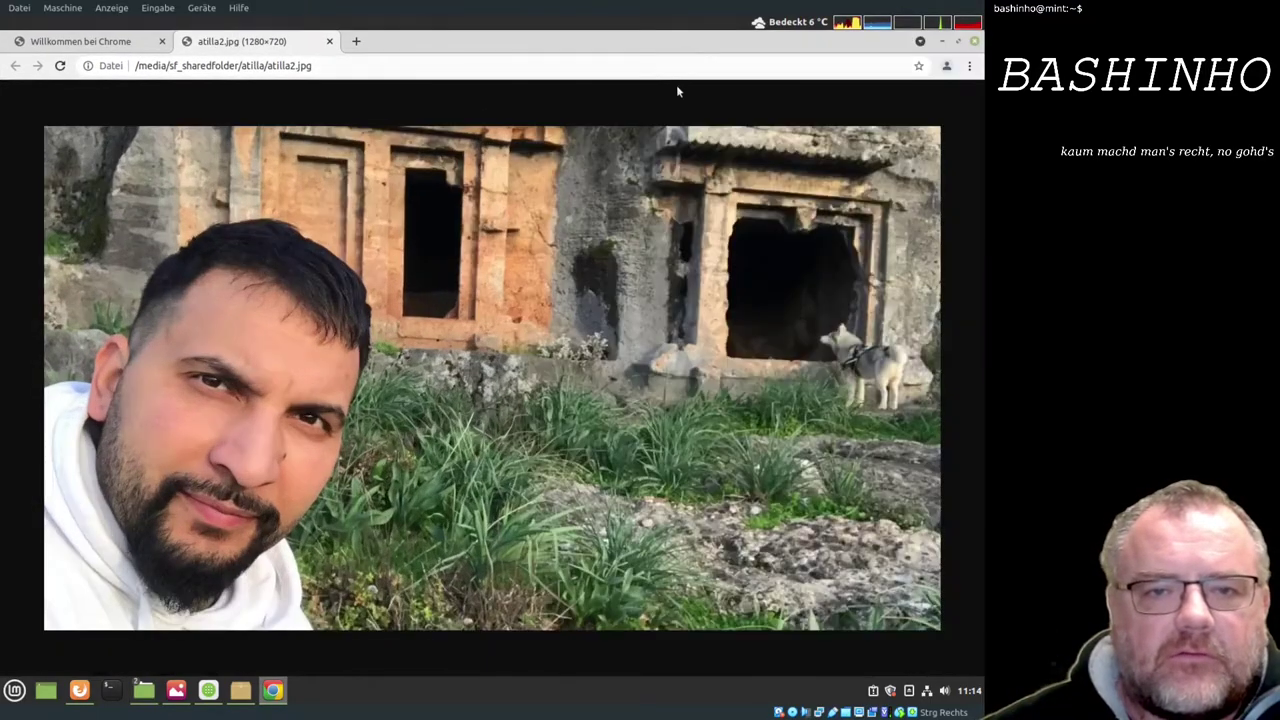
Step: Search Google by this image, accept the cookie terms, and return to the welcome tab
right_click(531, 214)
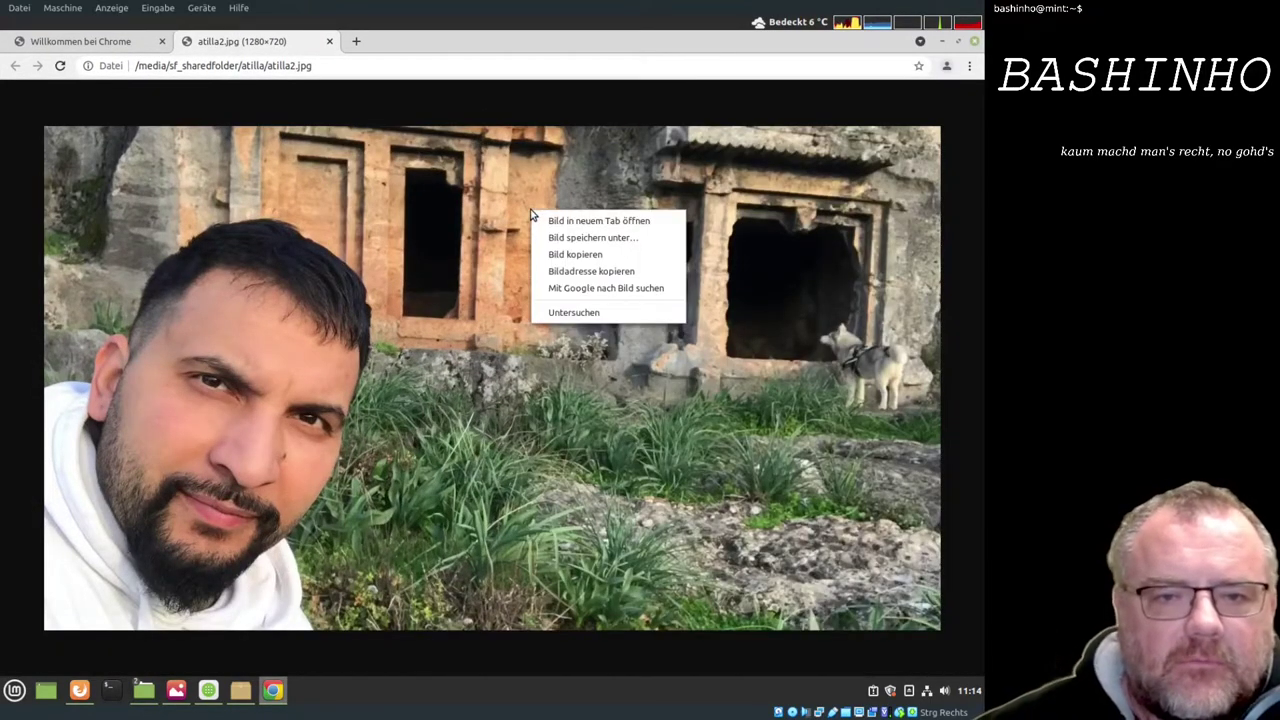
left_click(577, 293)
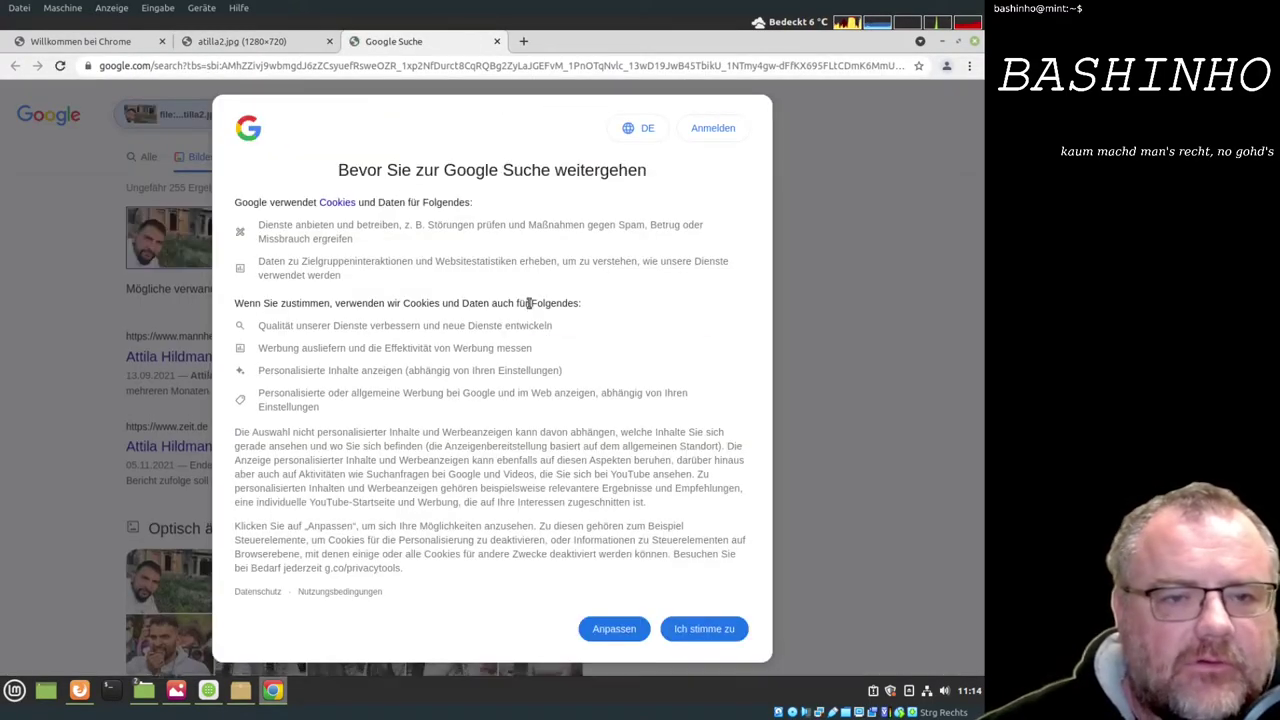
left_click(698, 628)
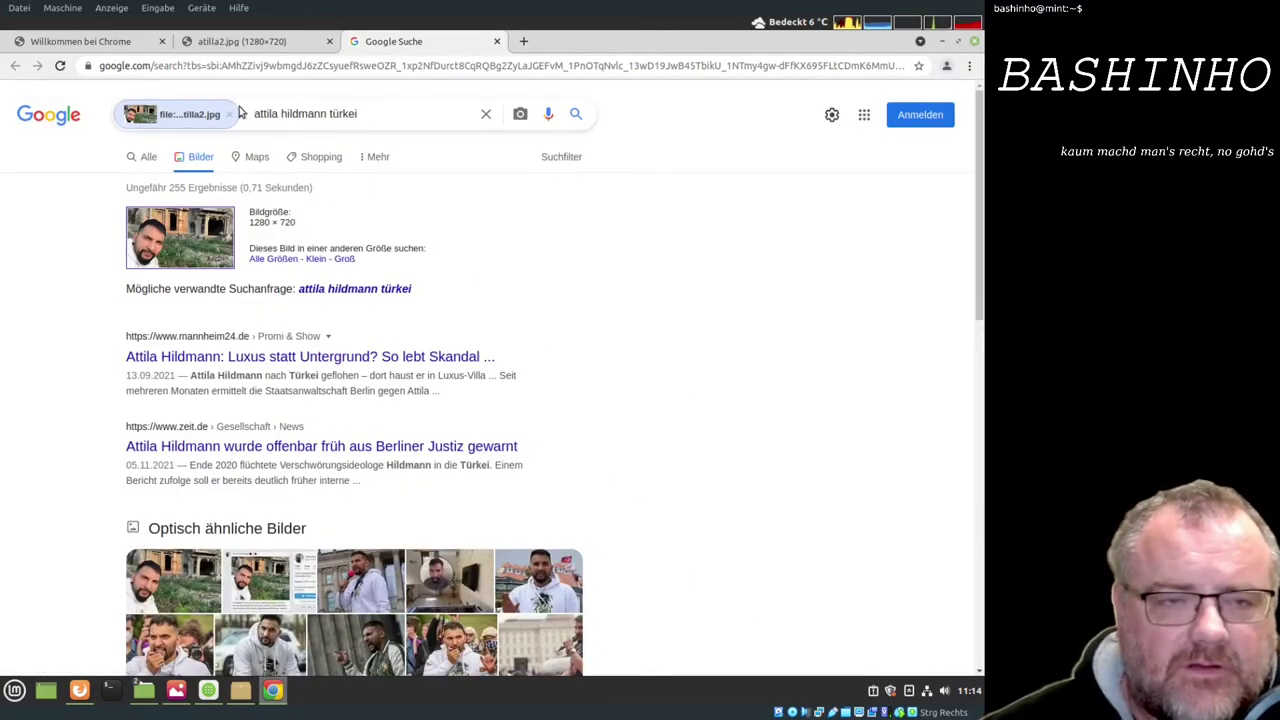
left_click(110, 41)
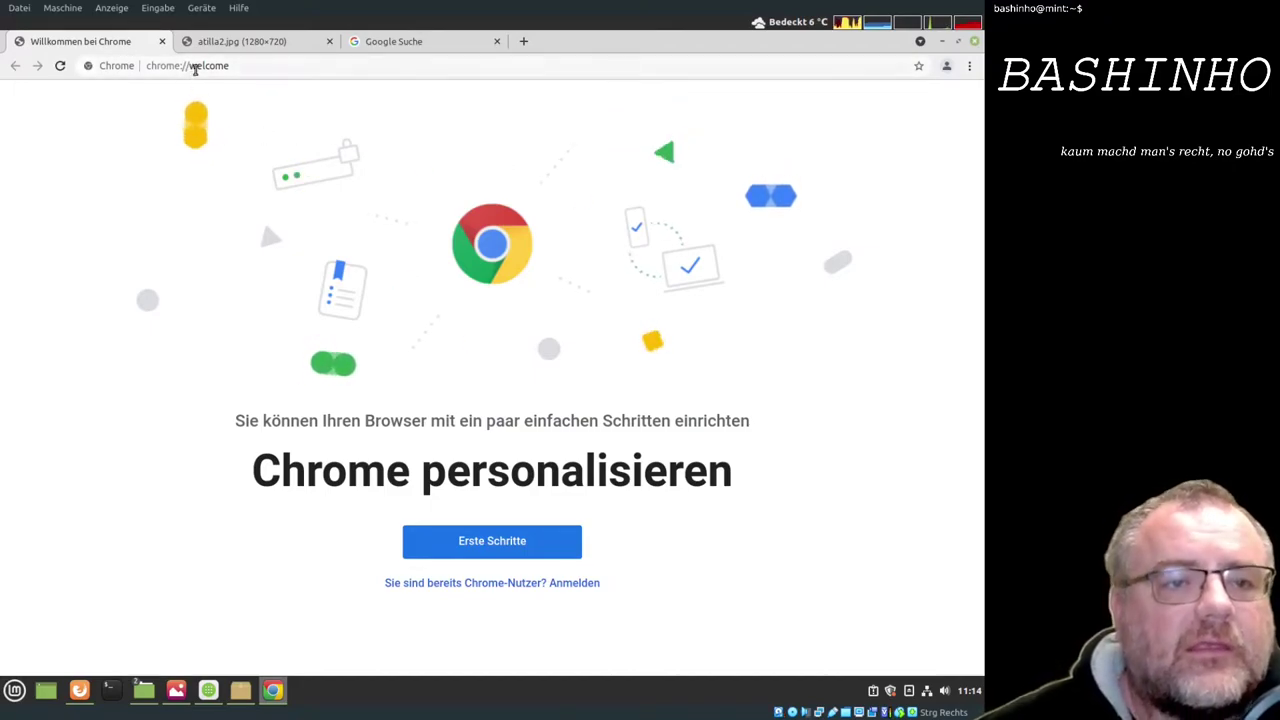
Step: Set the 'Search your screen with Google Lens' flag to Enabled on chrome://flags
left_click(272, 65)
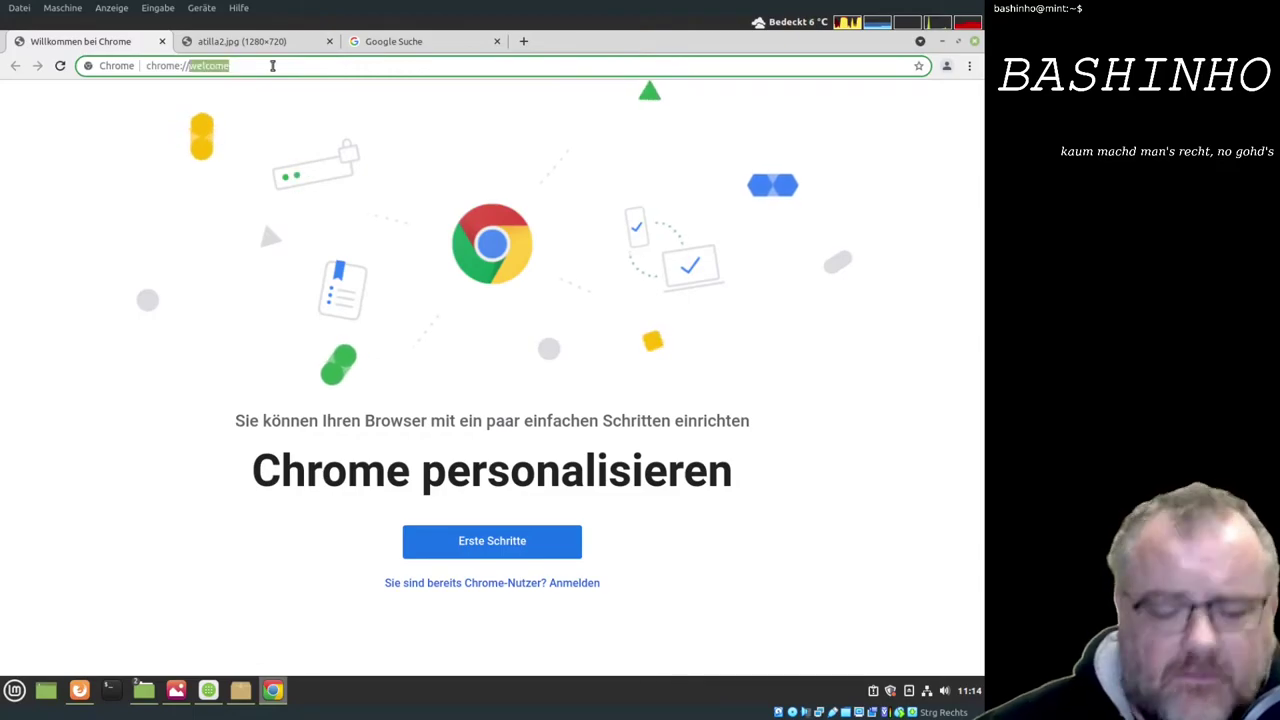
type("chrome://flags")
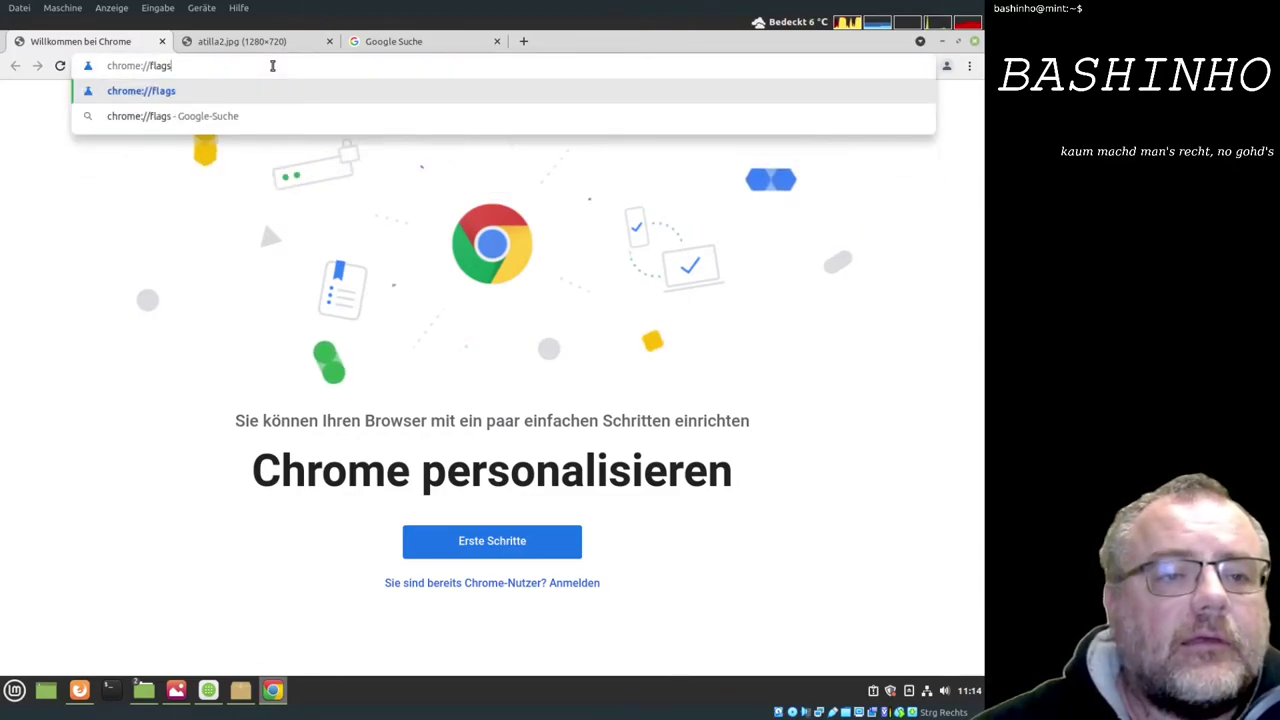
key("Return")
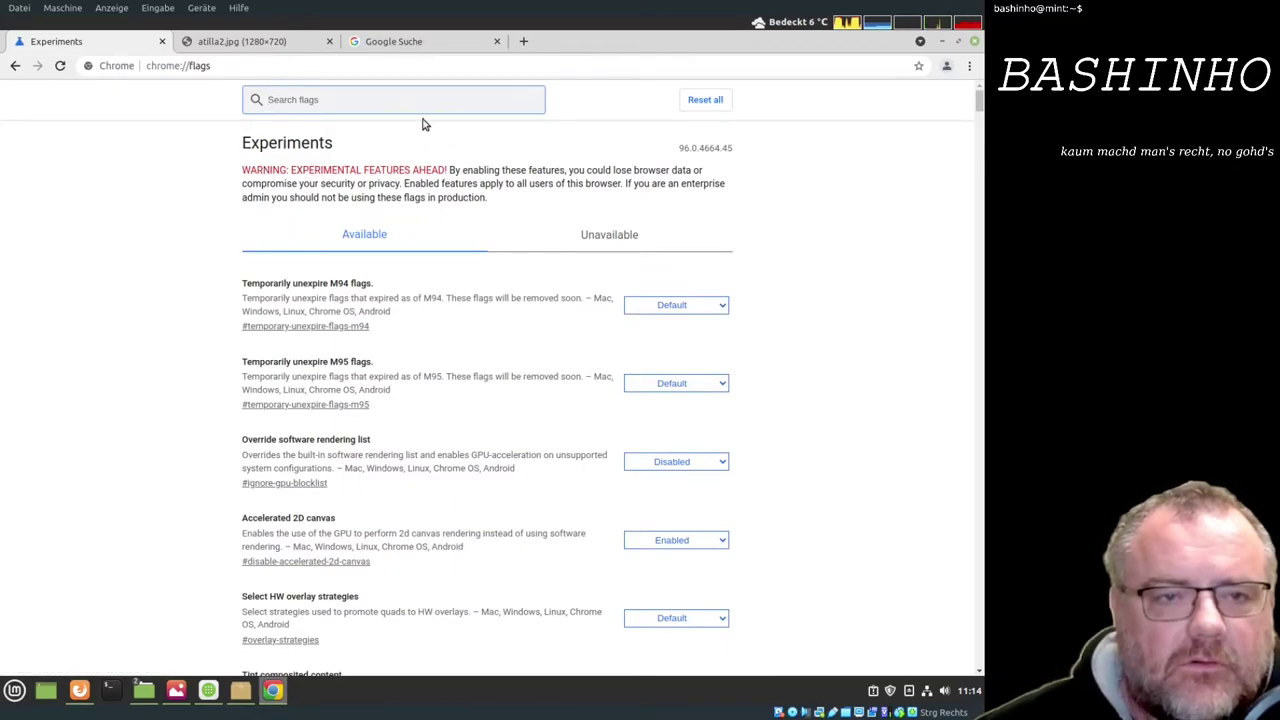
type("l")
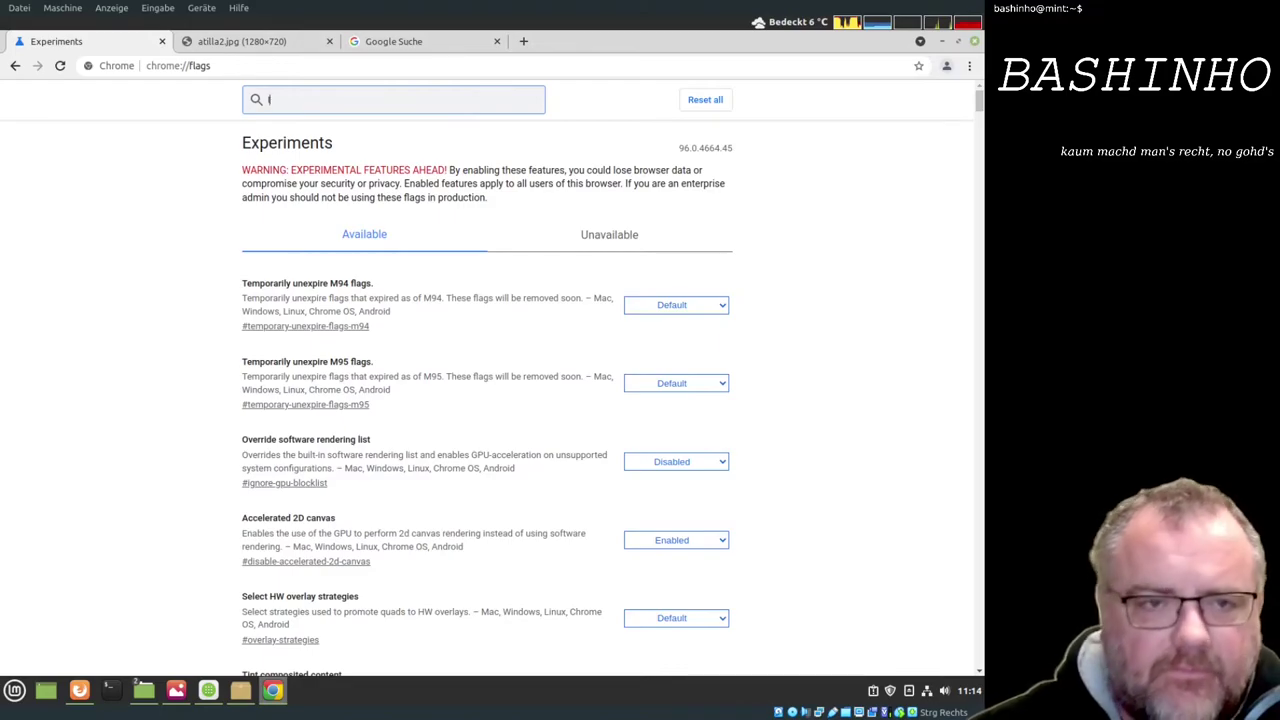
type("ens")
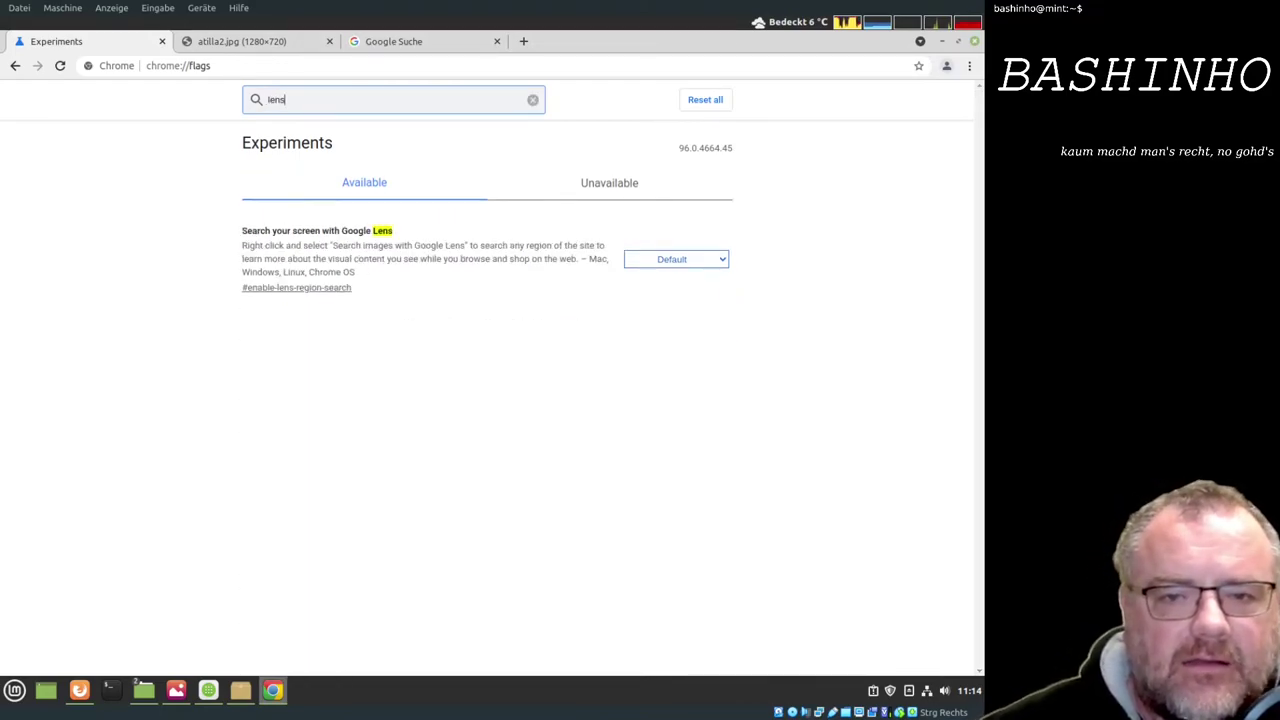
left_click(720, 261)
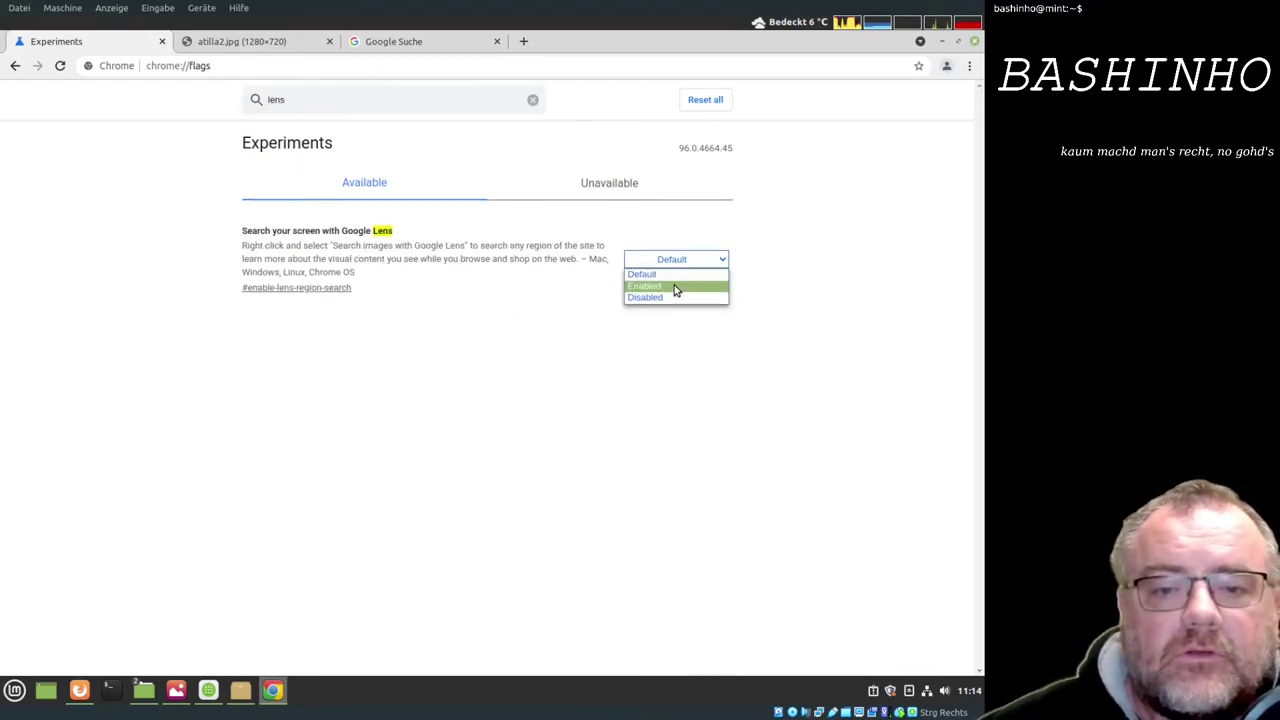
left_click(675, 286)
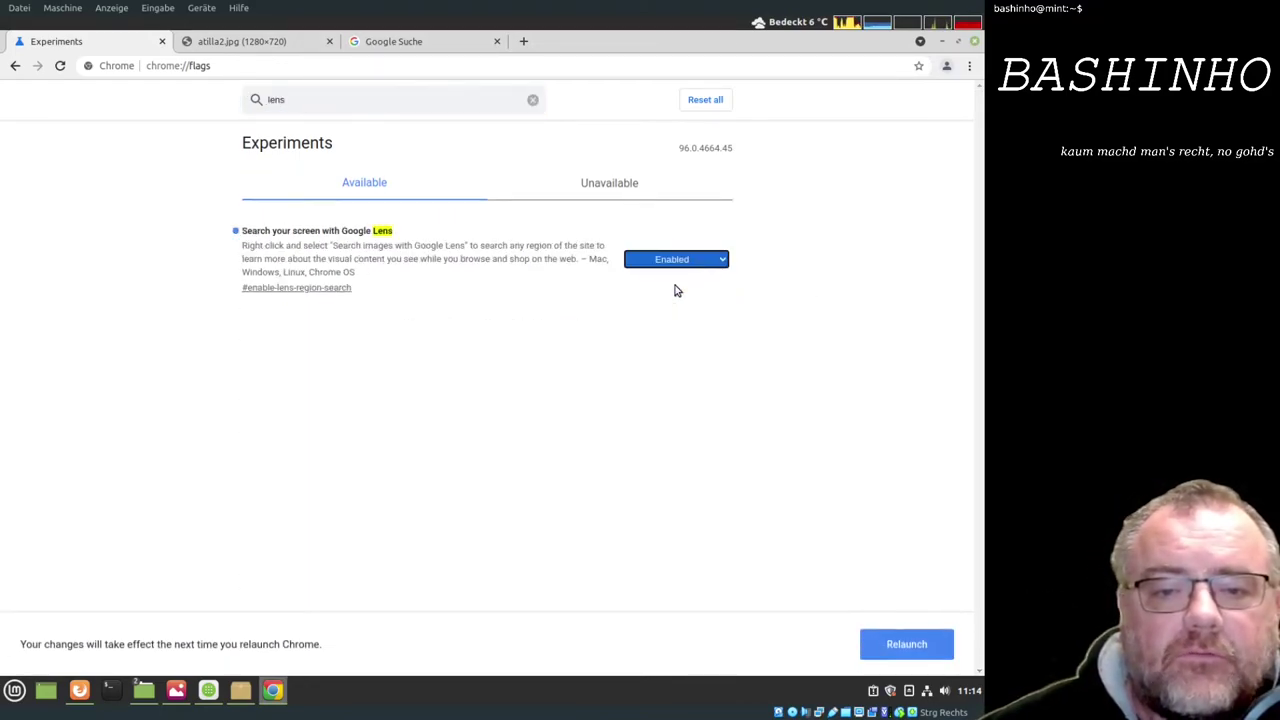
Step: Relaunch Chrome and unlock the keyring with the account password
left_click(890, 650)
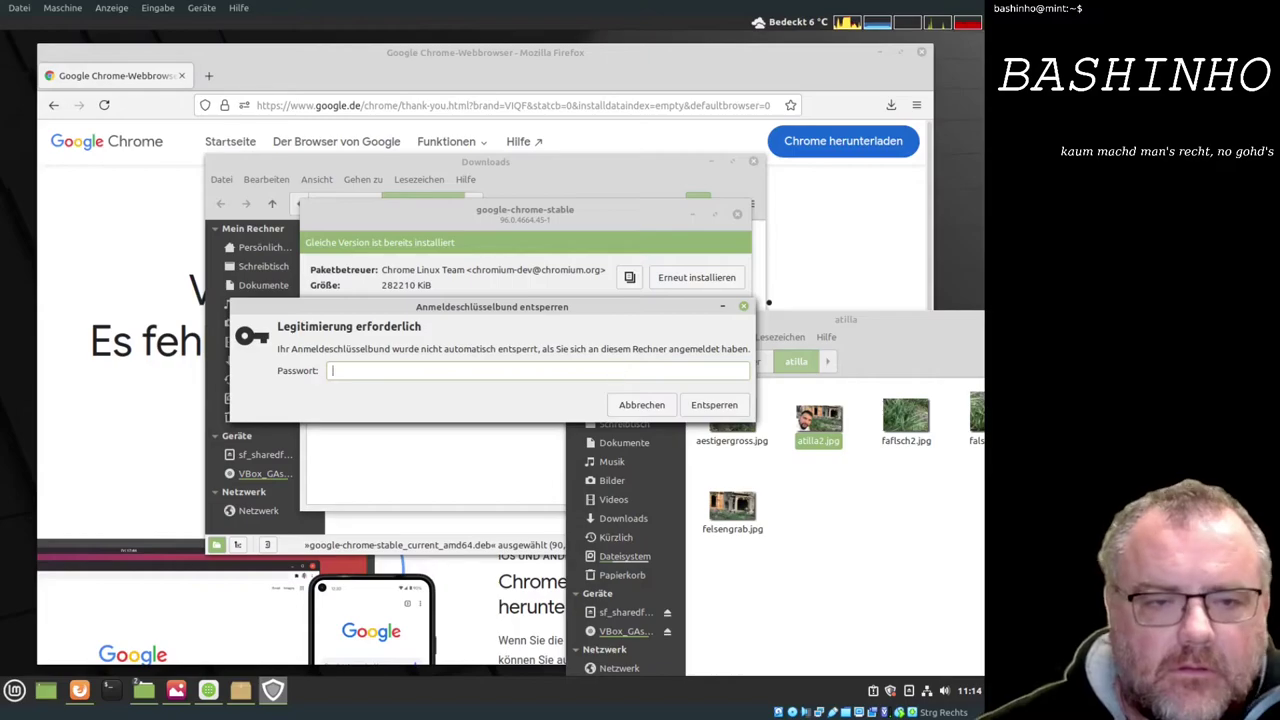
type("*****")
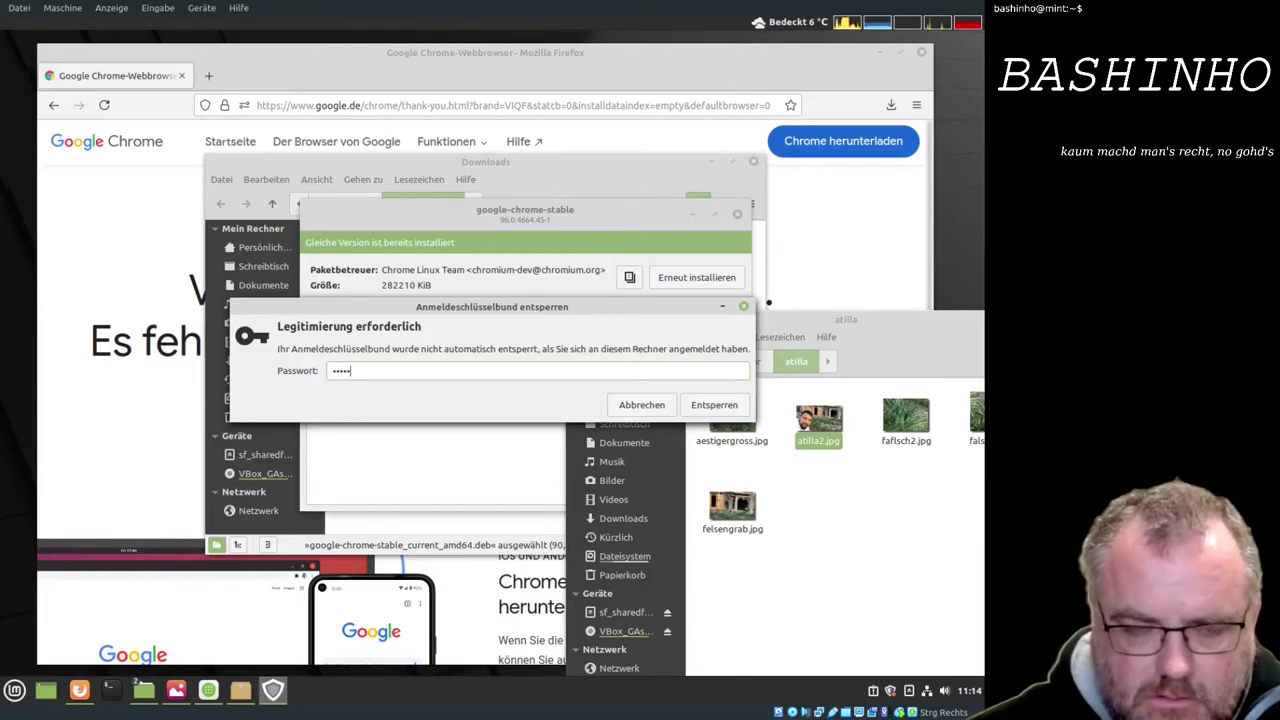
key("Return")
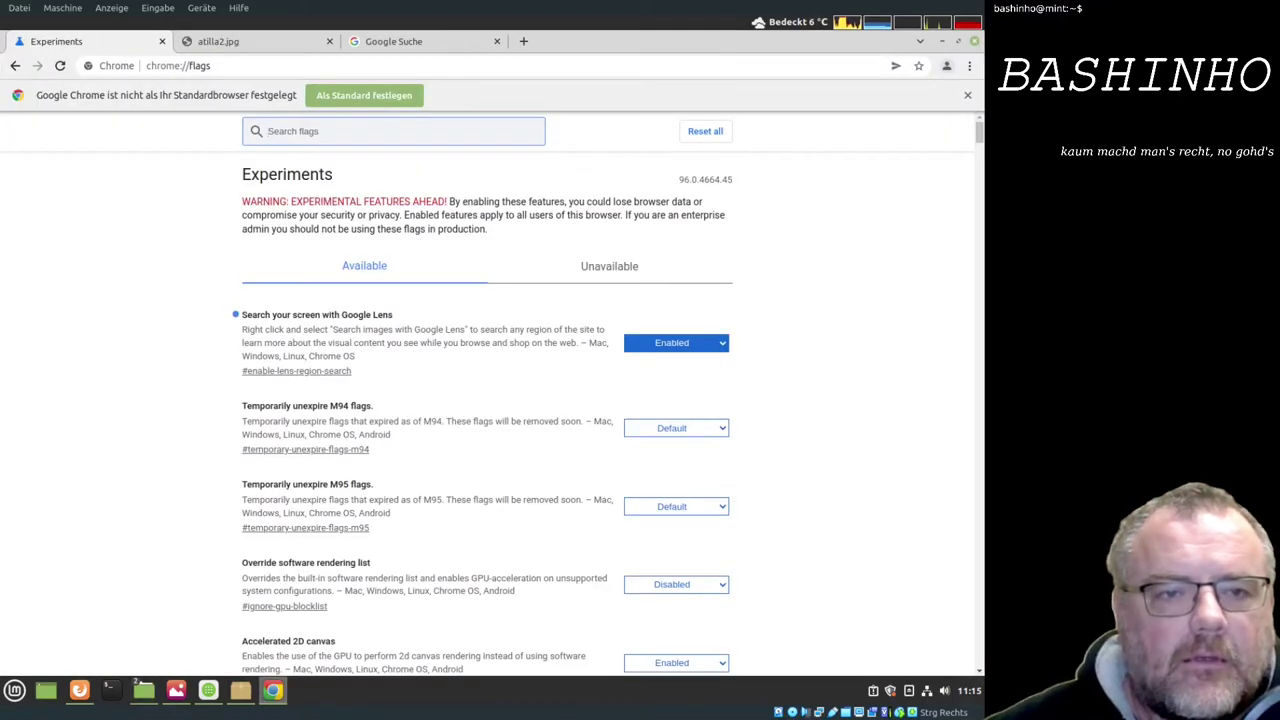
Step: Run 'Mit Google nach Bild suchen' on atilla2.jpg and view the Google Lens results identifying the author
left_click(210, 42)
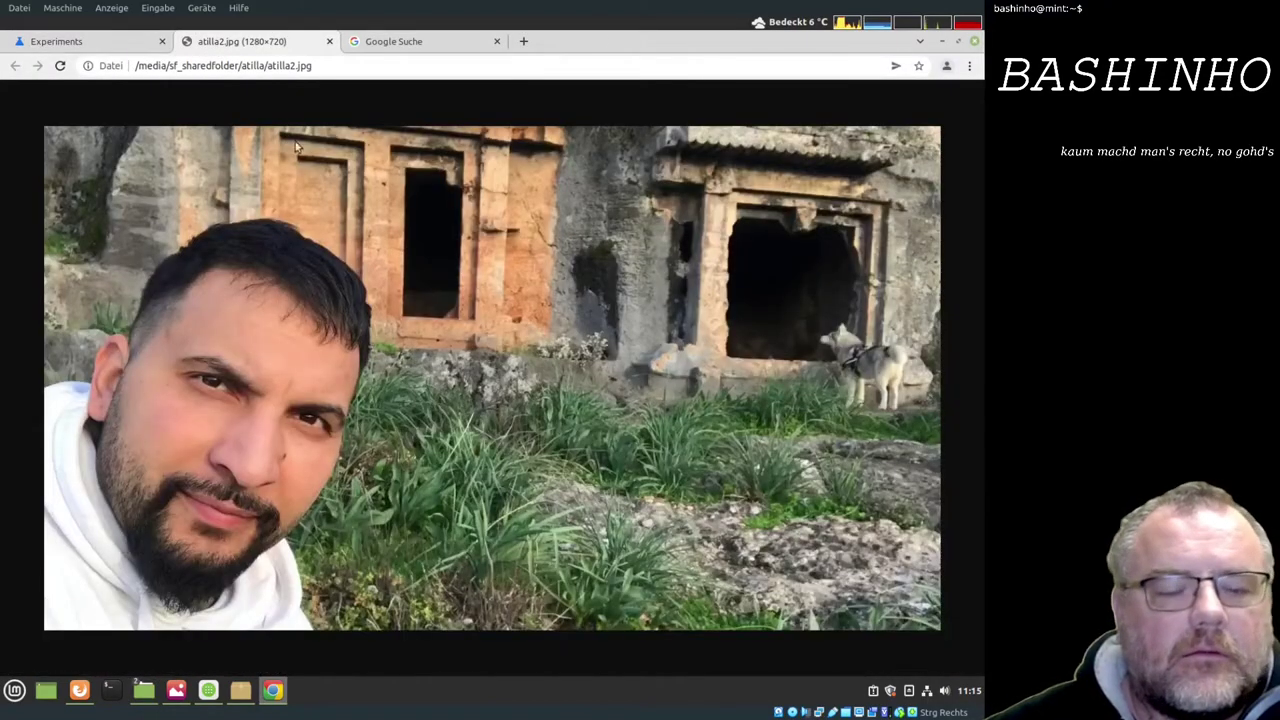
right_click(328, 217)
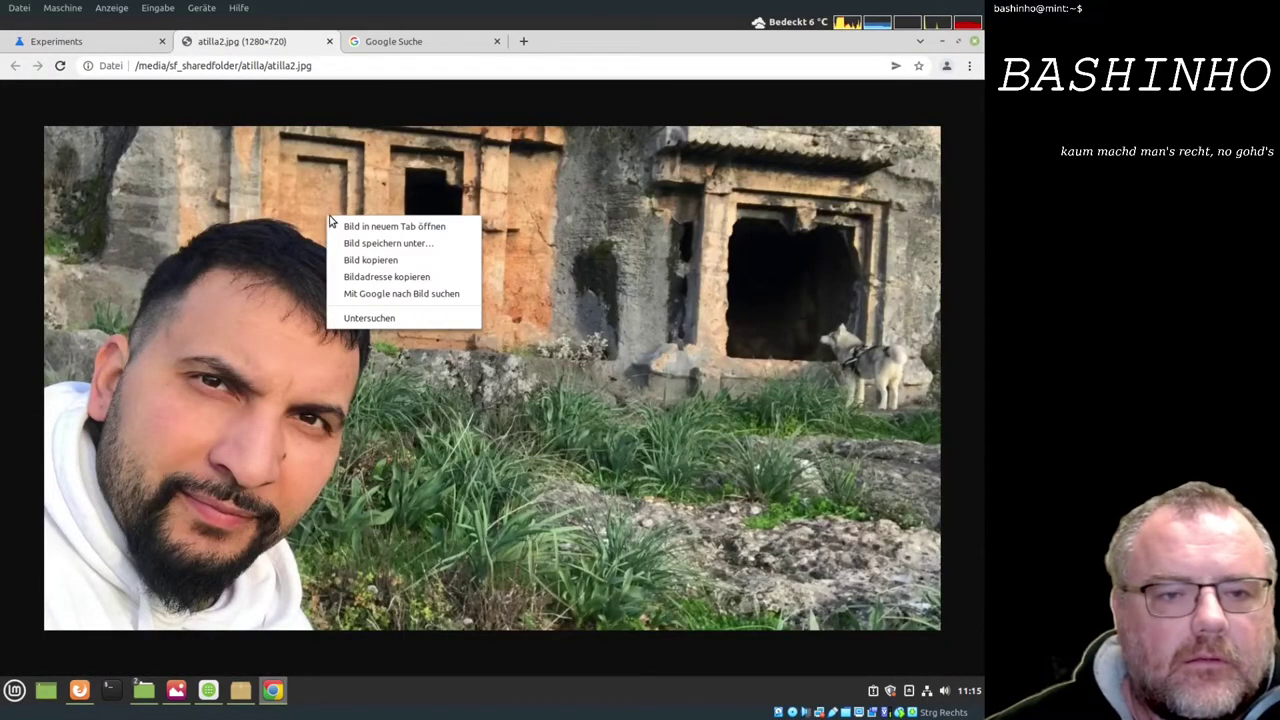
left_click(368, 294)
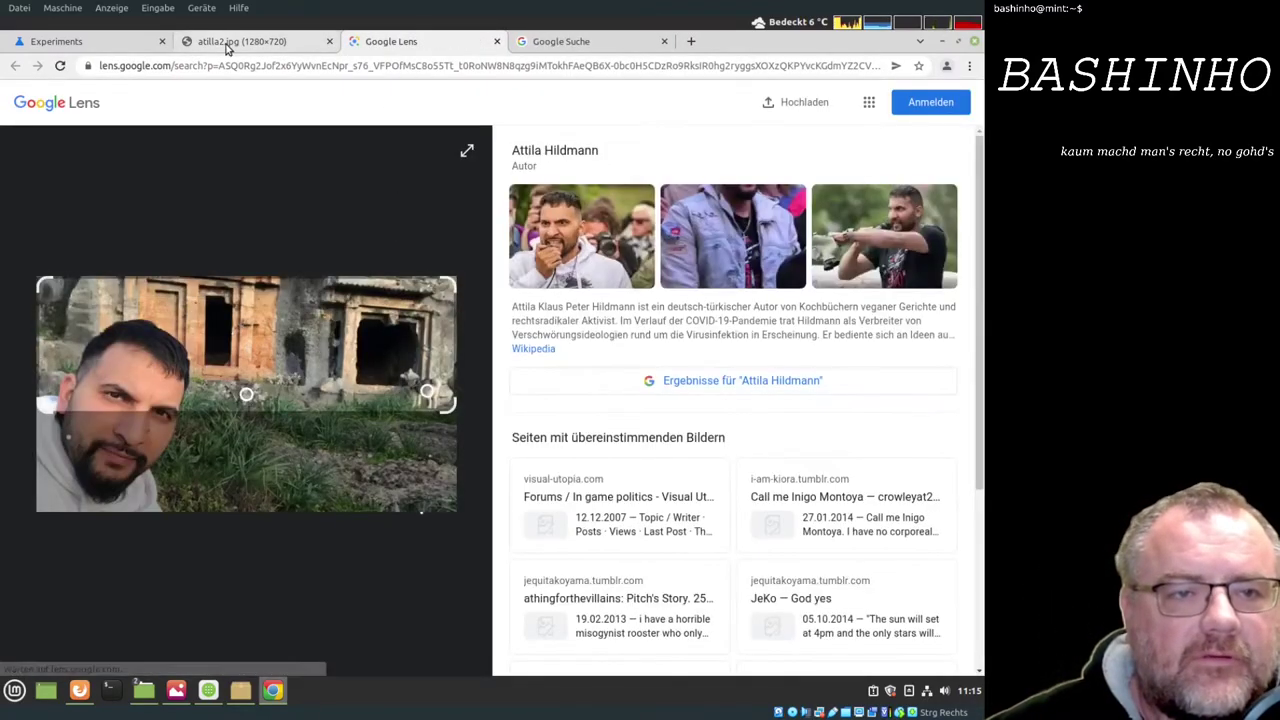
left_click(228, 42)
right_click(320, 333)
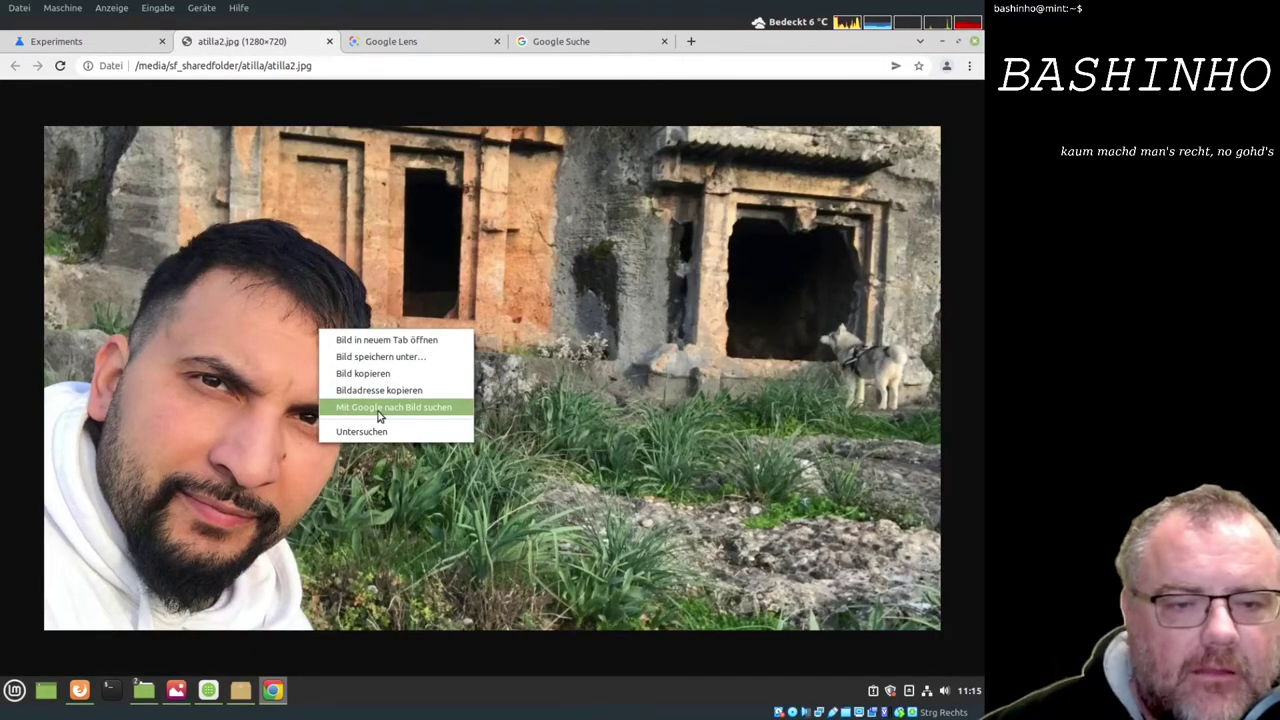
left_click(380, 45)
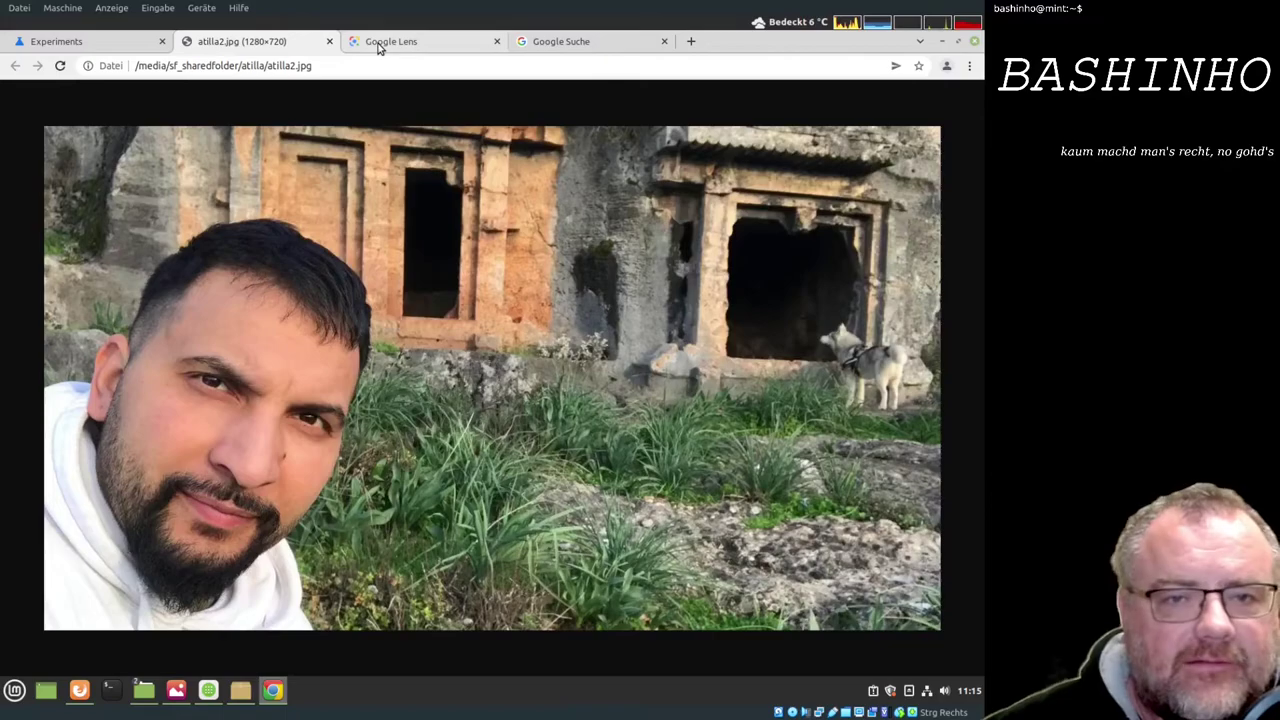
left_click(380, 45)
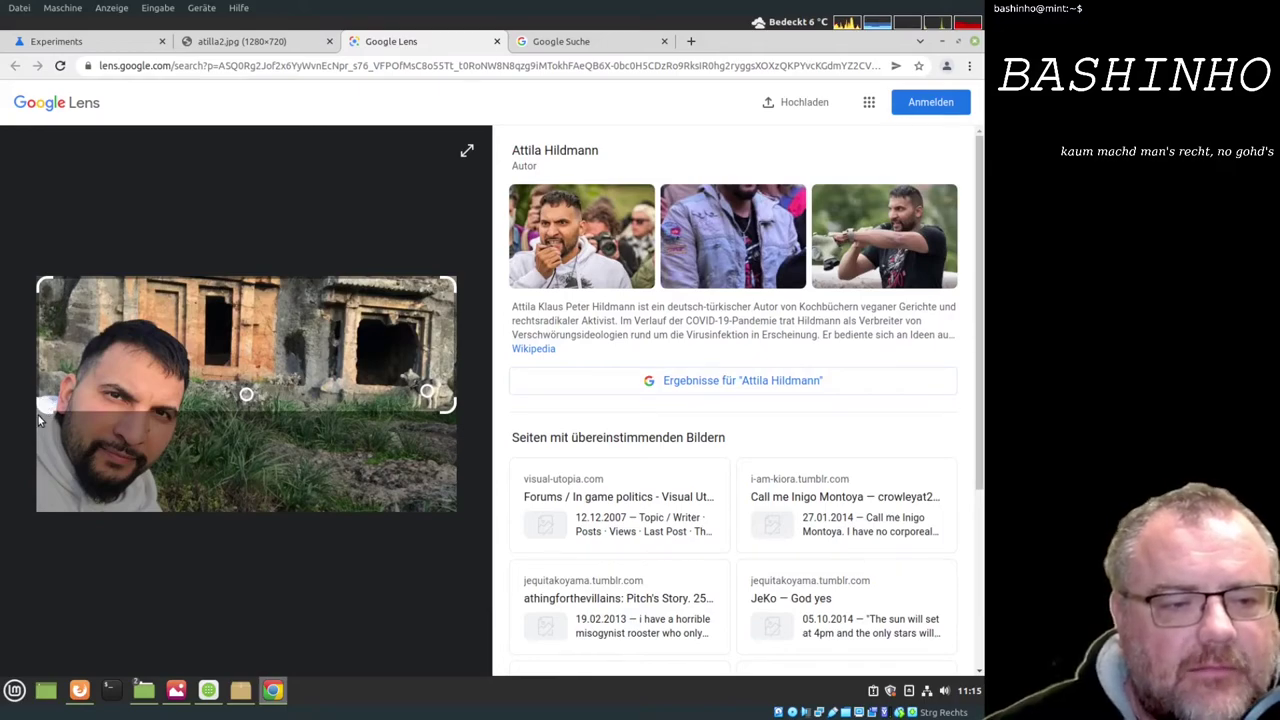
Step: Resize the Lens selection box off the face and down over the rock tombs to get visual matches
mouse_move(45, 405)
left_mouse_down()
mouse_move(203, 416)
mouse_move(177, 411)
left_mouse_up()
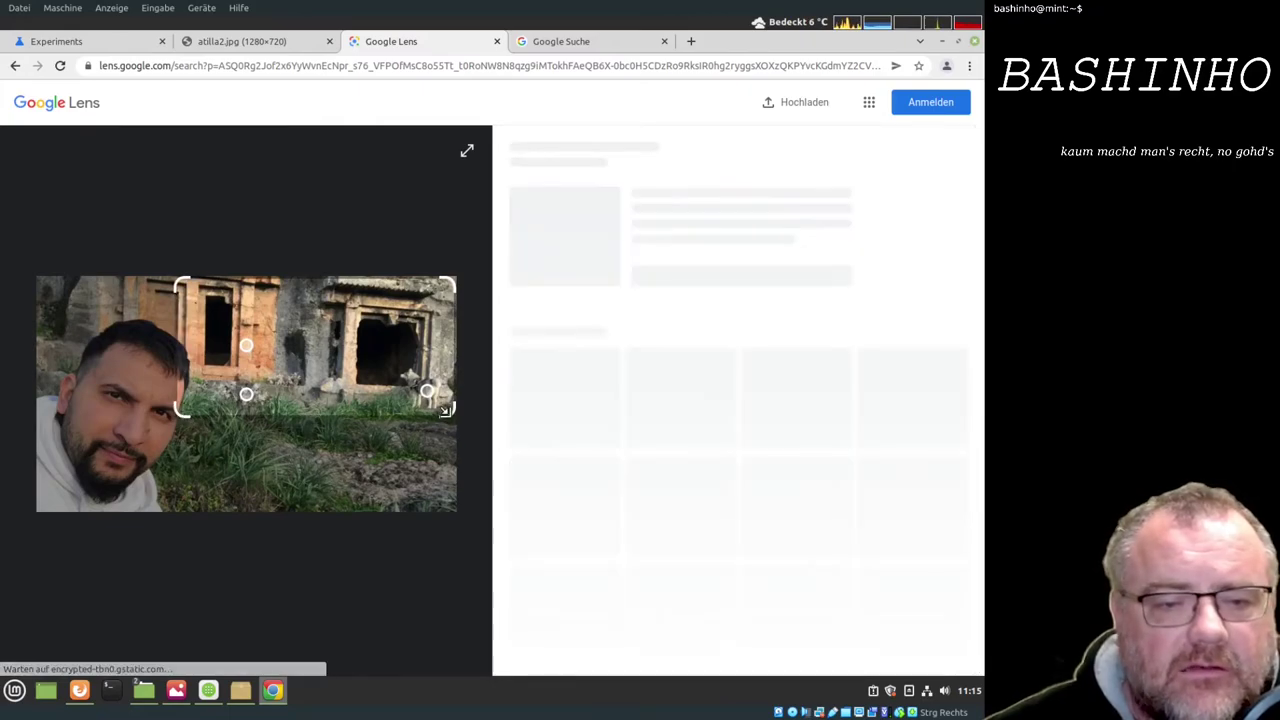
mouse_move(440, 405)
left_mouse_down()
mouse_move(455, 465)
mouse_move(450, 443)
left_mouse_up()
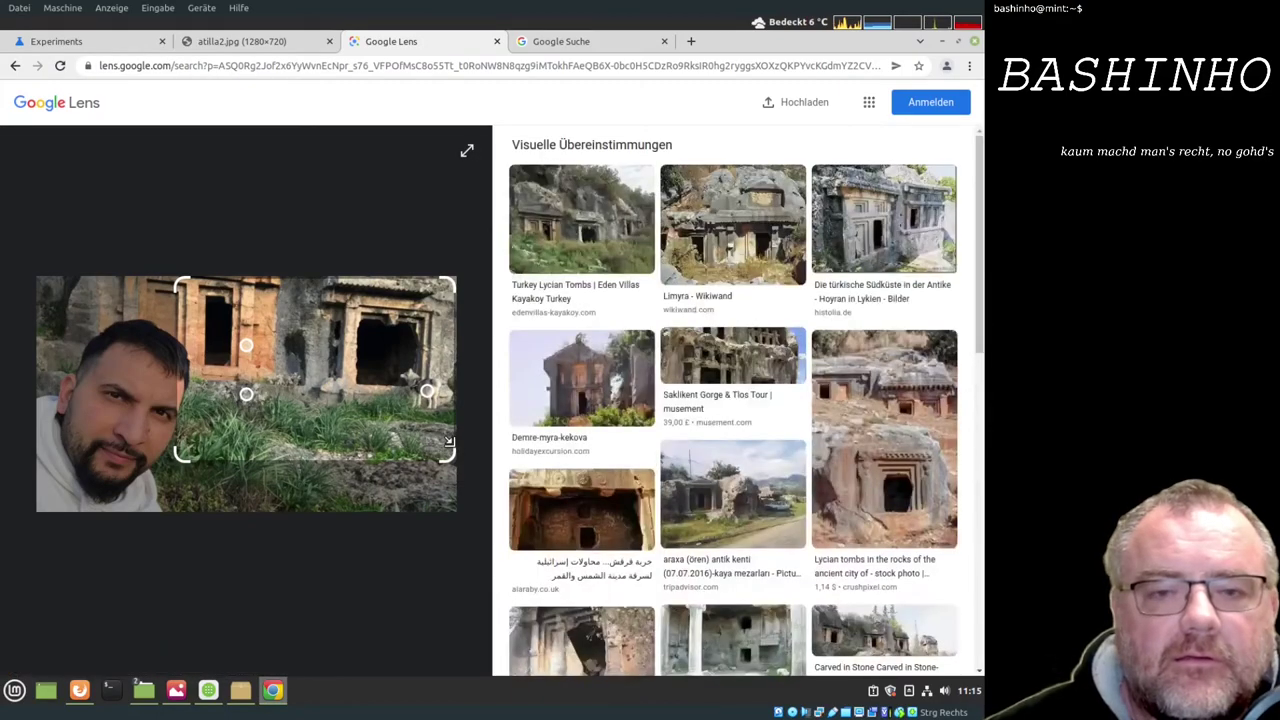